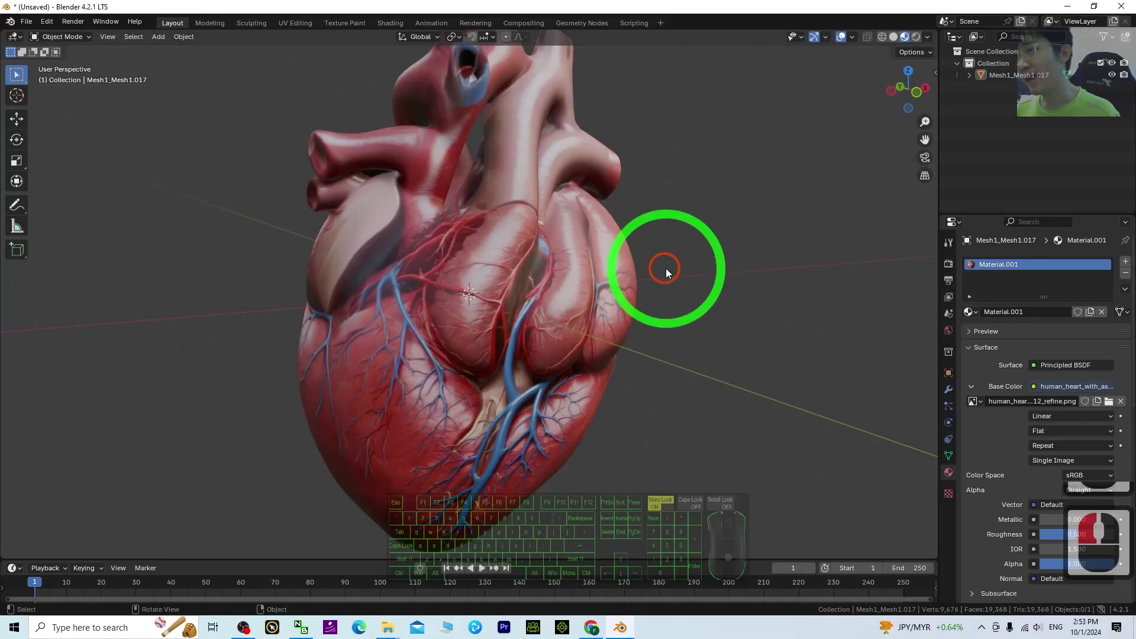
# Step: Deselect the textured heart and orbit the view to inspect it from several front angles
pyautogui.scroll(-5, 663, 266)
pyautogui.click(730, 304)
pyautogui.scroll(6, 514, 306)
pyautogui.moveTo(514, 307); pyautogui.dragTo(532, 330, button='middle')
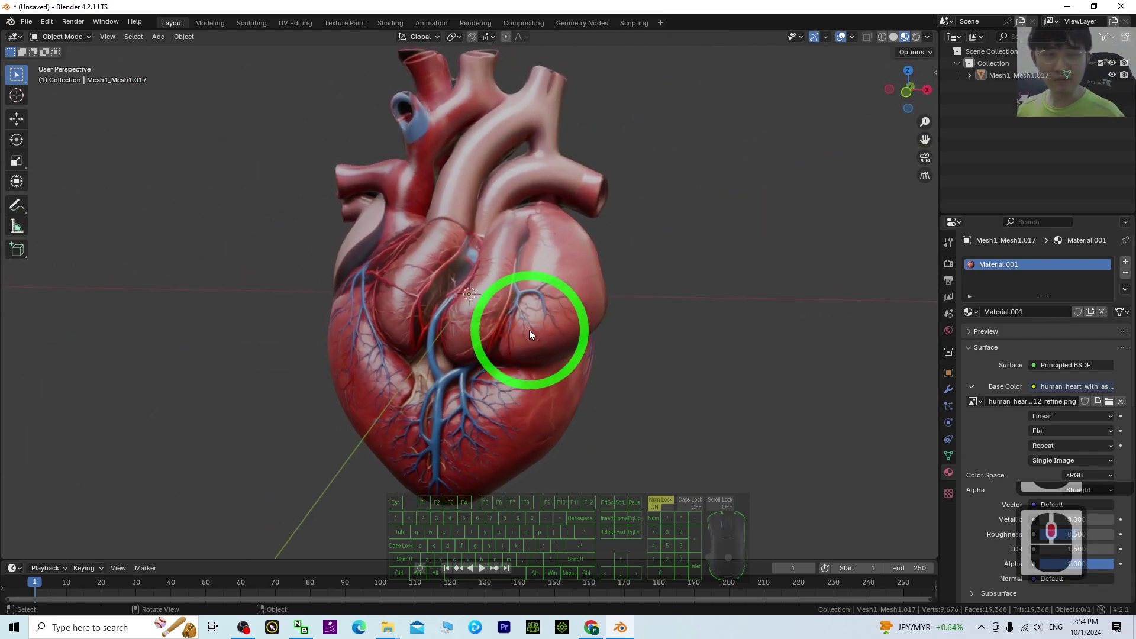
pyautogui.moveTo(592, 375); pyautogui.dragTo(306, 267, button='middle')
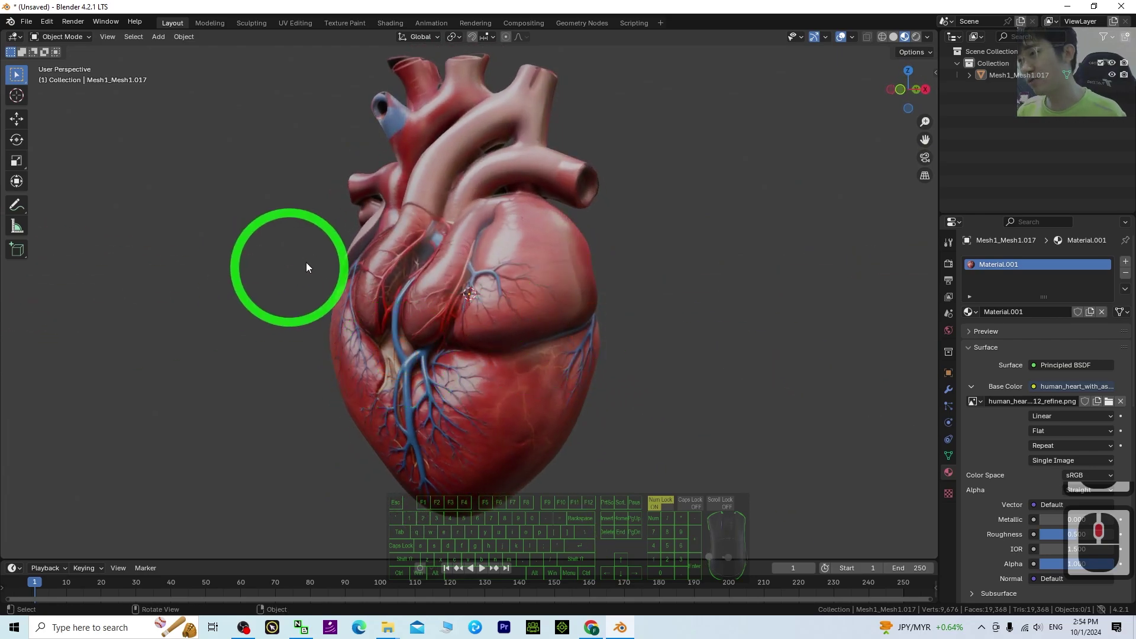
pyautogui.moveTo(529, 289); pyautogui.dragTo(719, 336, button='middle')
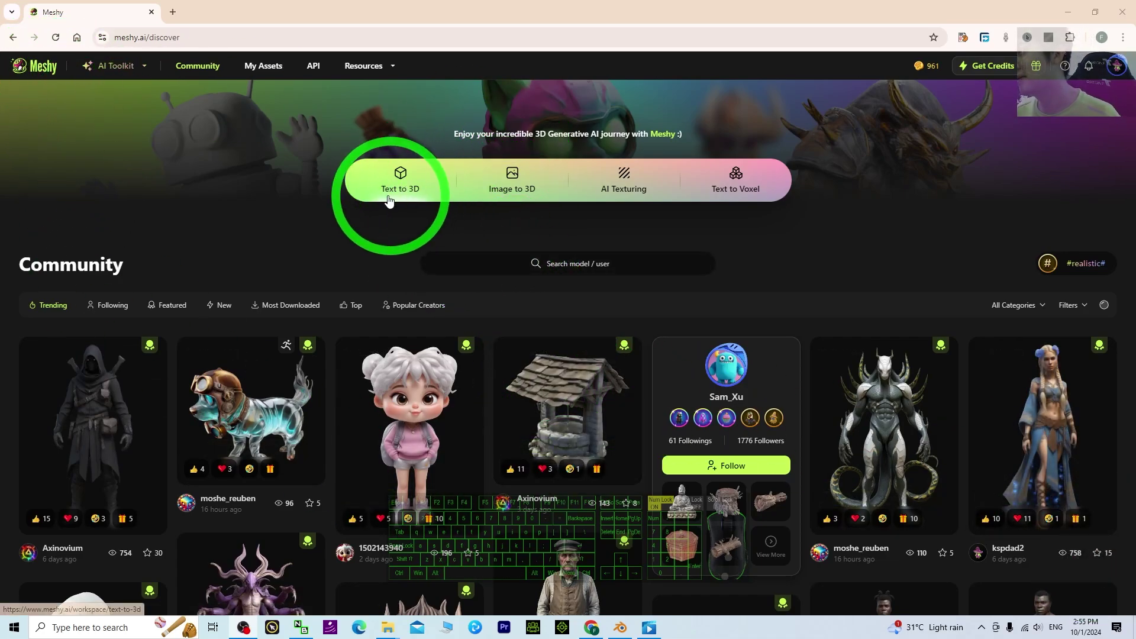
# Step: Open Meshy's Text to 3D workspace and put the cursor in its empty Prompt box
pyautogui.click(406, 184)
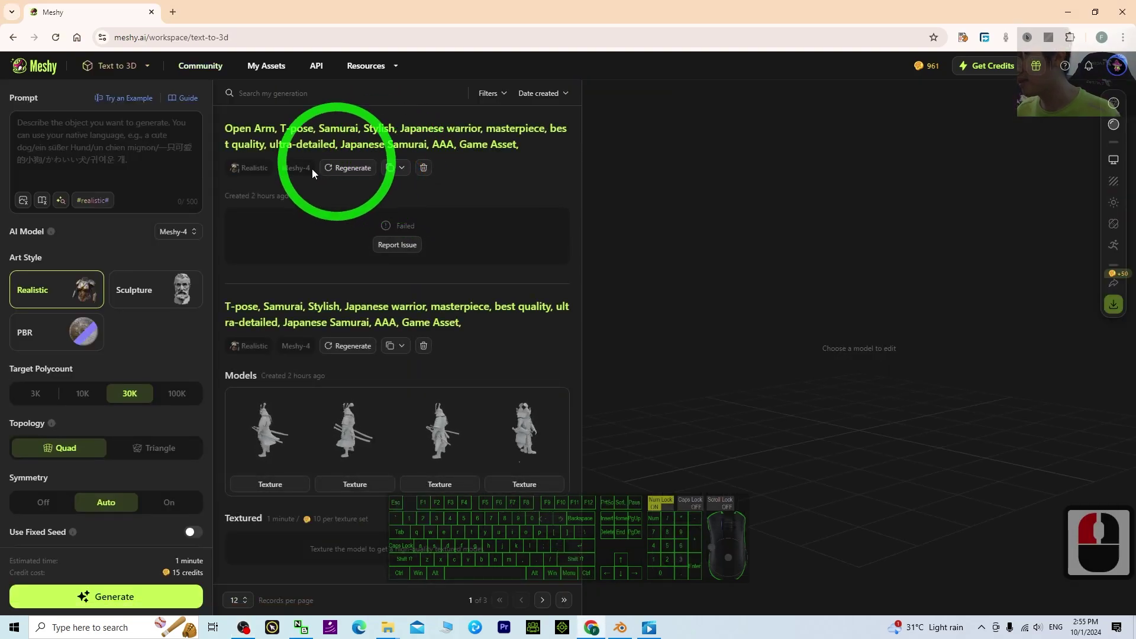
pyautogui.click(30, 127)
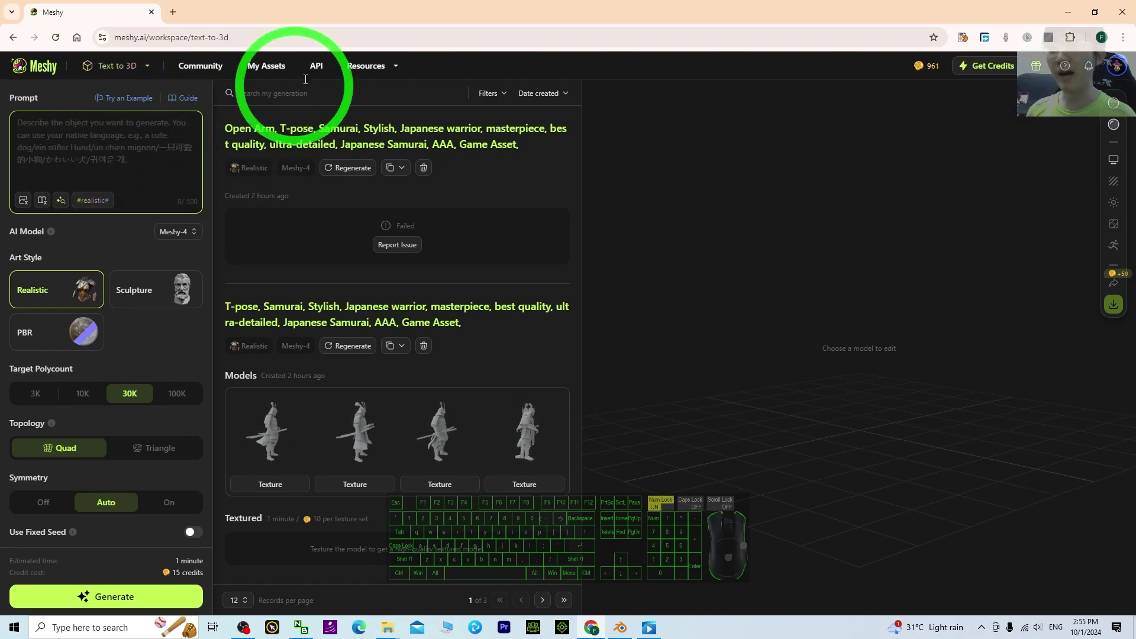
pyautogui.click(264, 31)
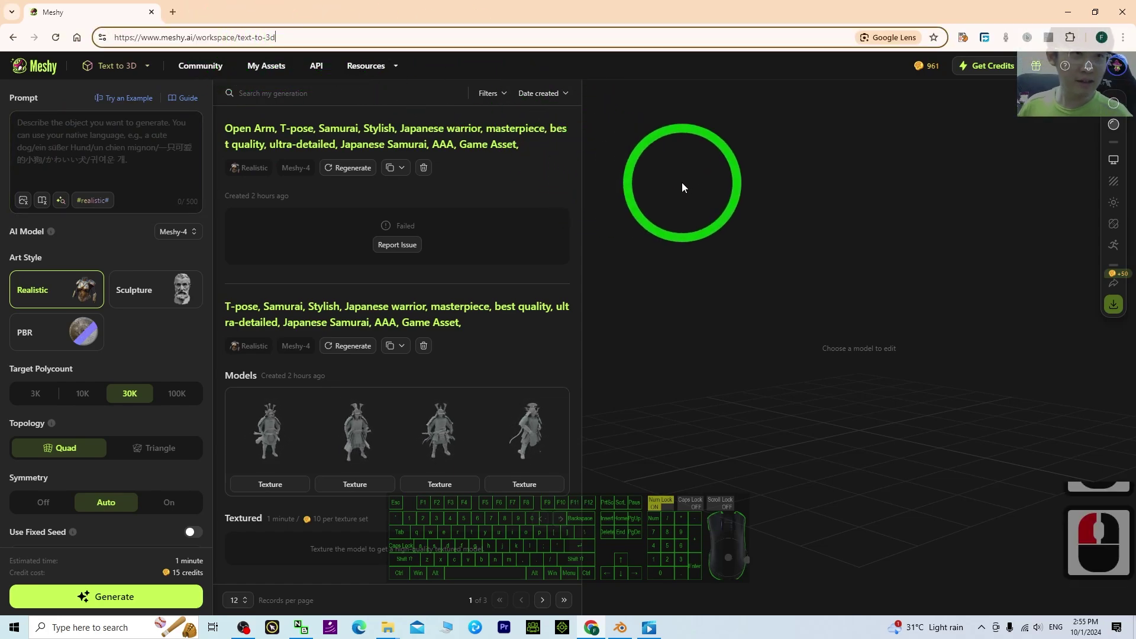
pyautogui.click(180, 151)
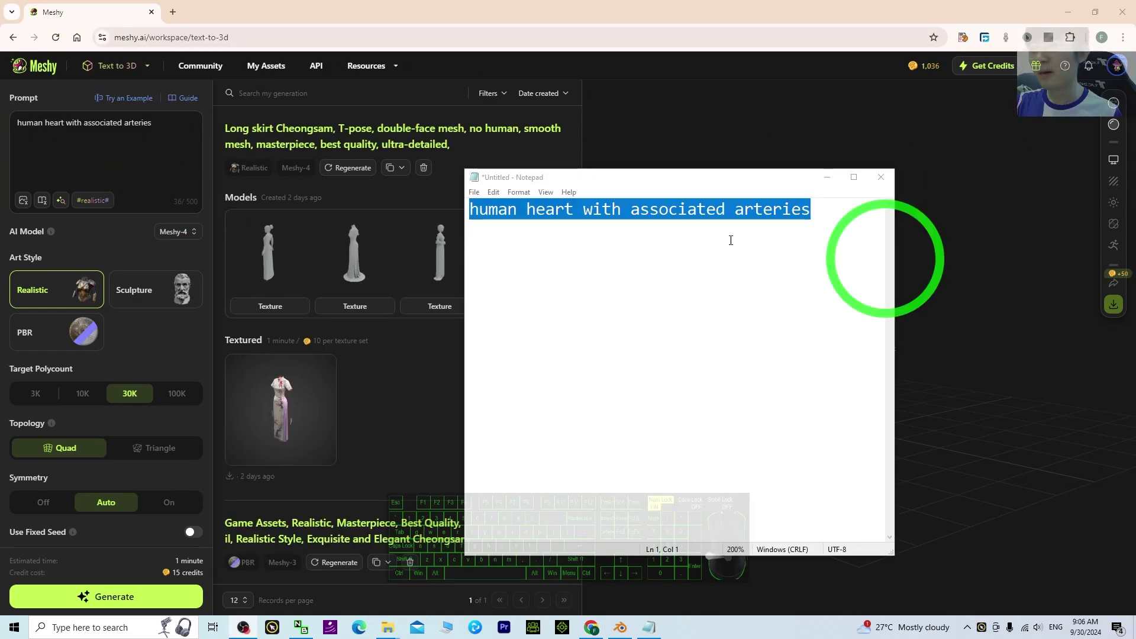
# Step: Copy the saved note's prompt into Meshy so it reads 'human heart with associated arteries'
pyautogui.click(684, 253)
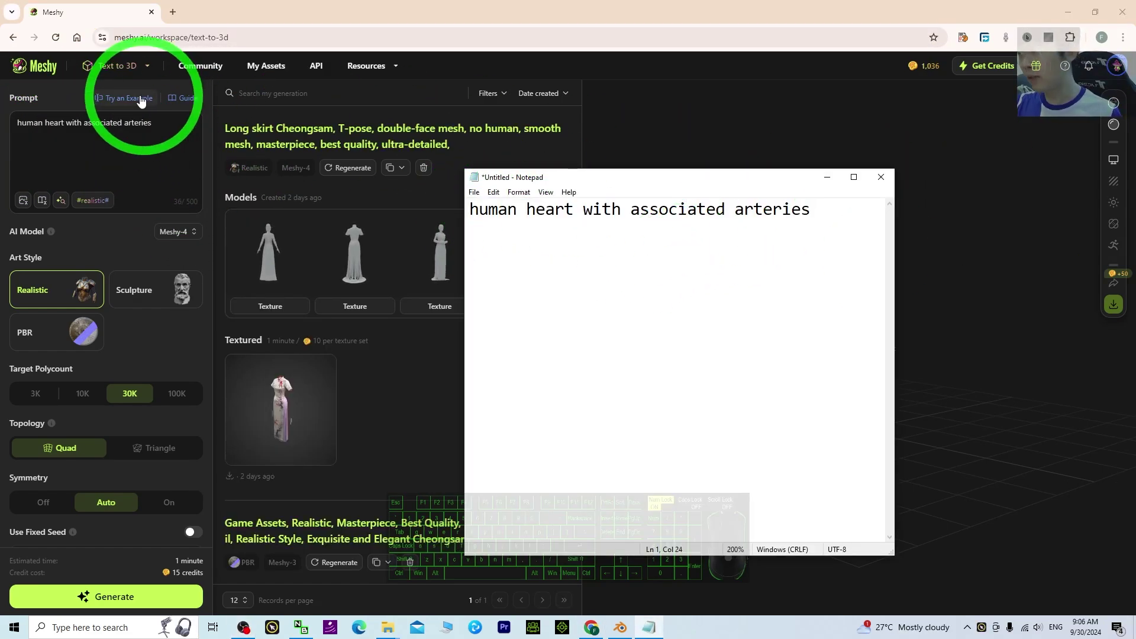
pyautogui.moveTo(817, 211); pyautogui.dragTo(190, 178)
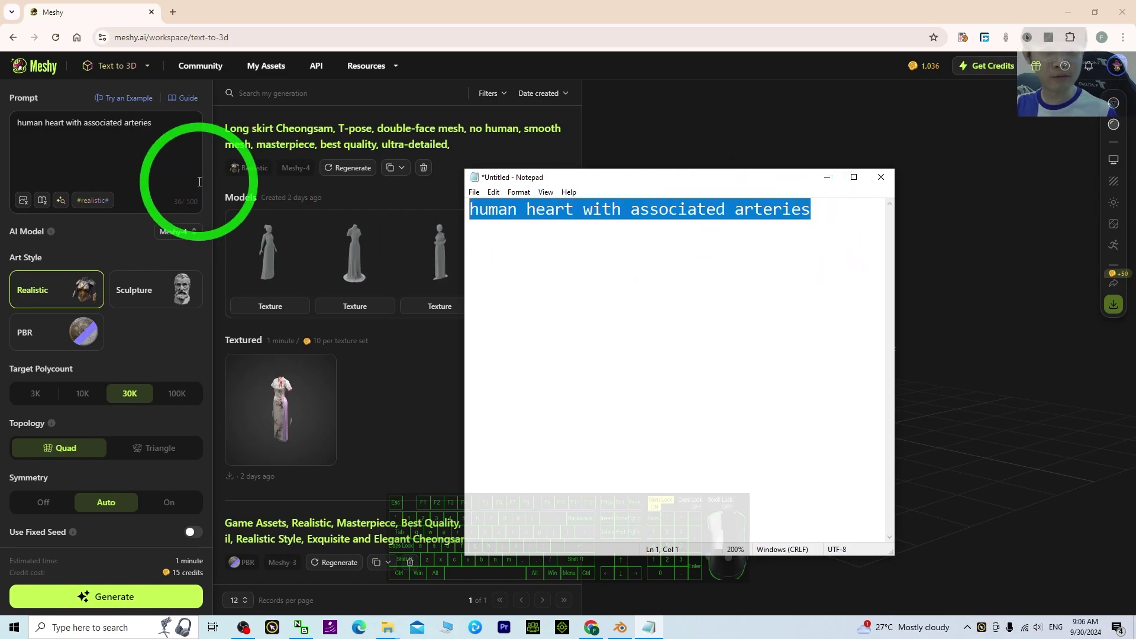
pyautogui.click(75, 145)
pyautogui.moveTo(177, 126); pyautogui.dragTo(23, 124)
pyautogui.click(139, 129)
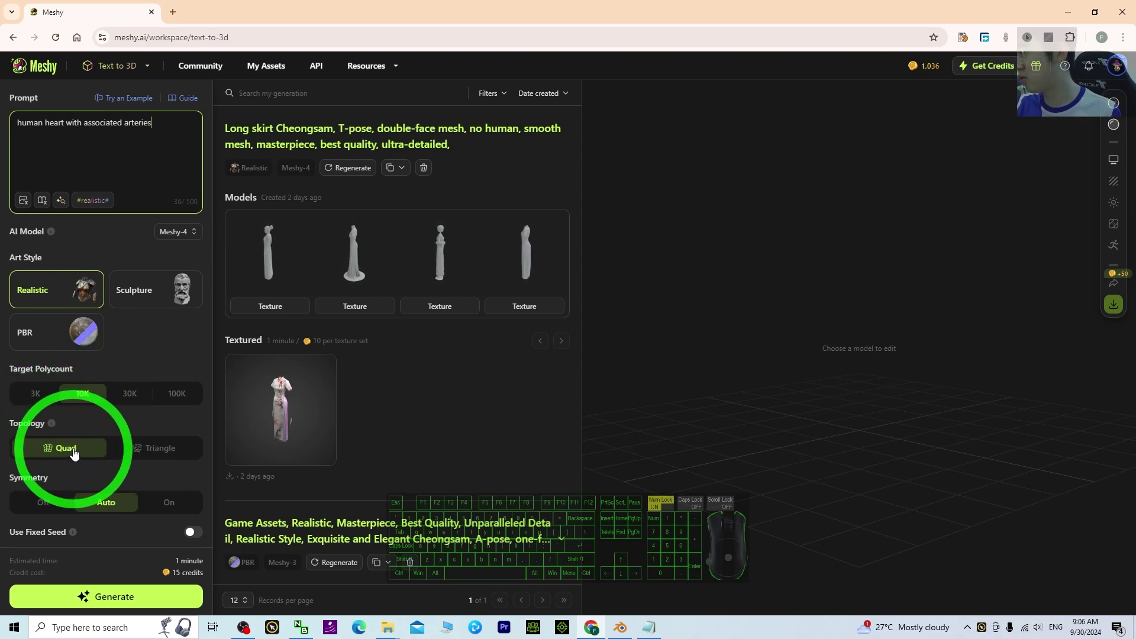
pyautogui.scroll(-1, 112, 429)
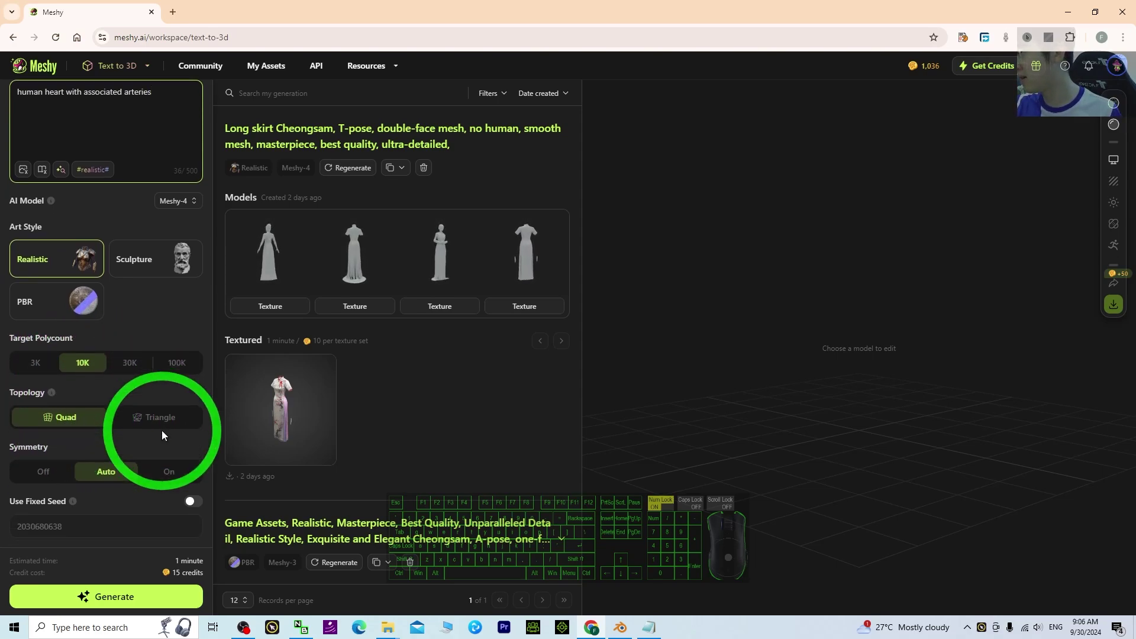
# Step: Generate four heart models, preview and orbit the third one, then request its texture
pyautogui.click(106, 598)
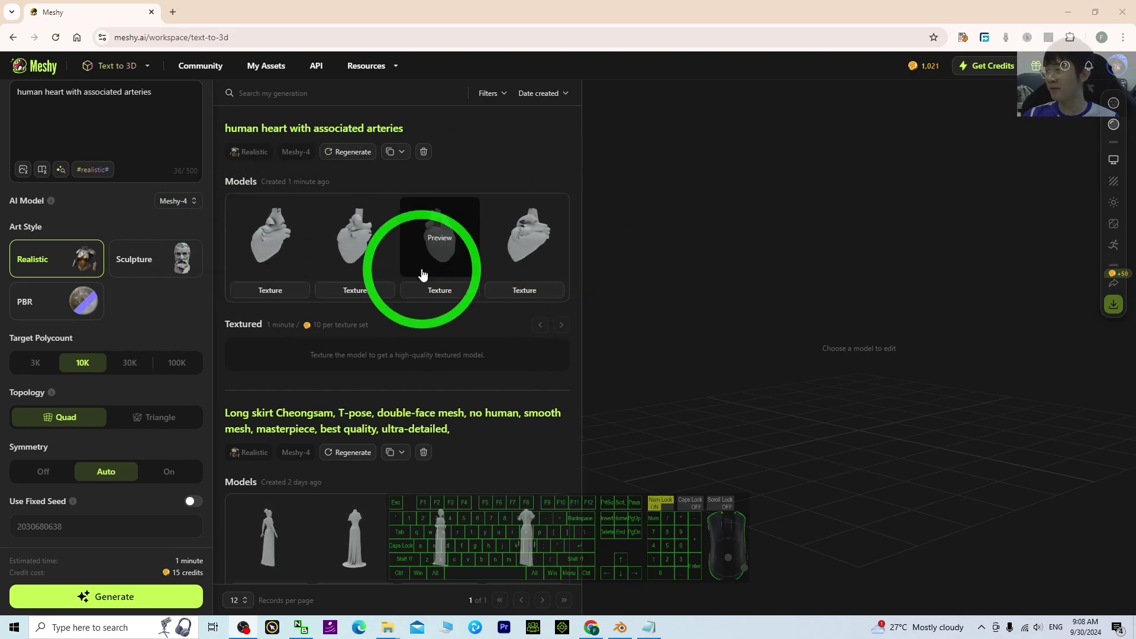
pyautogui.click(441, 244)
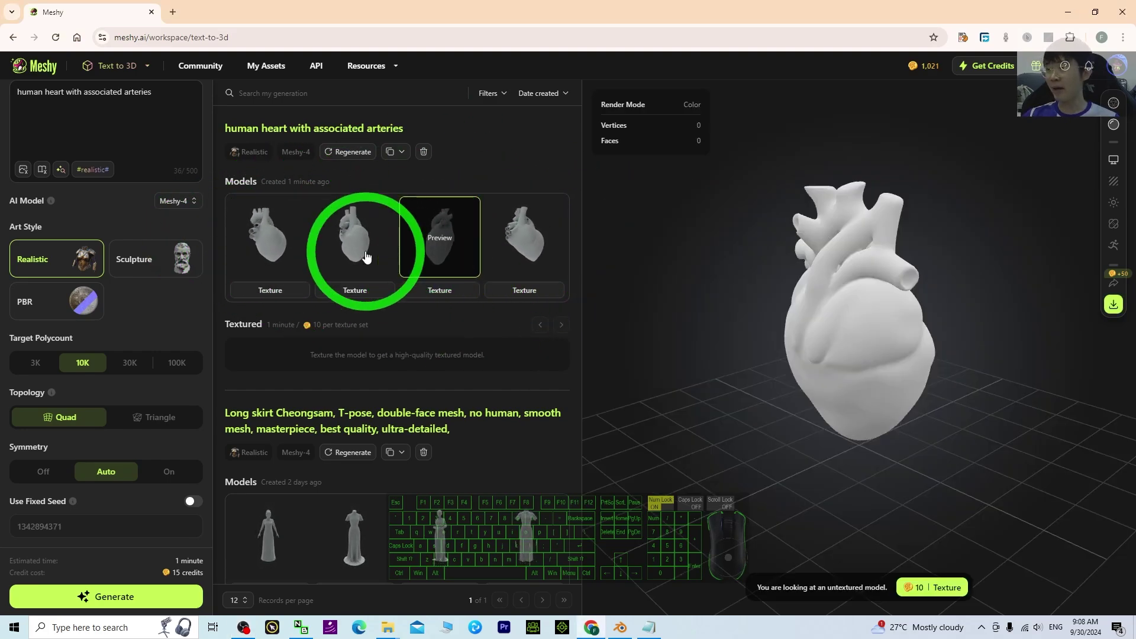
pyautogui.moveTo(964, 311); pyautogui.dragTo(847, 321)
pyautogui.click(930, 588)
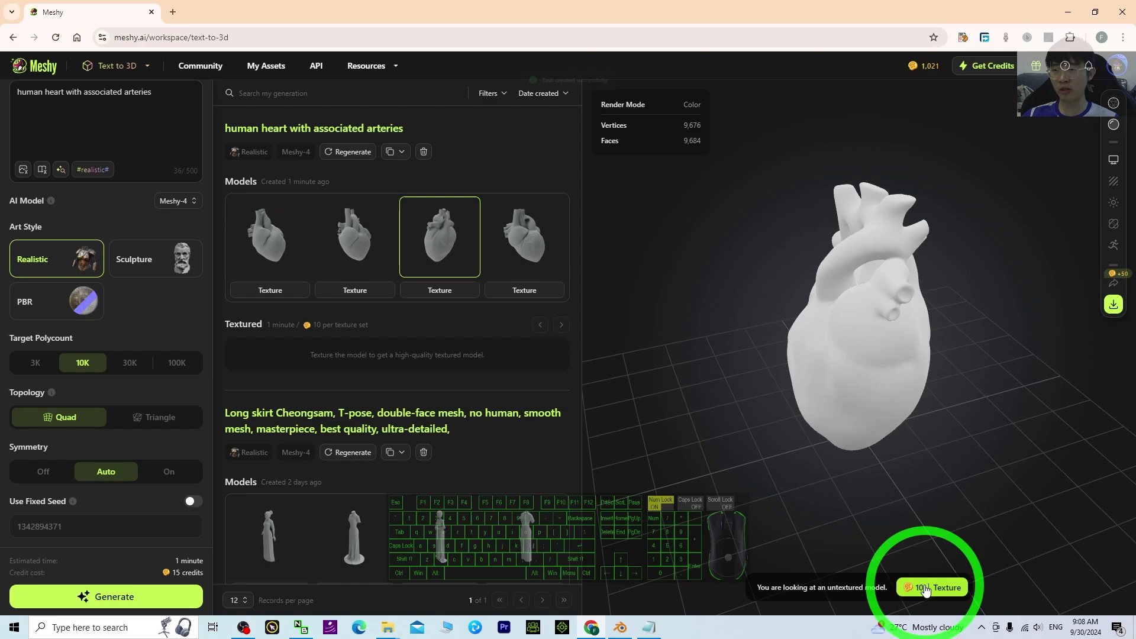
# Step: Rotate the heart preview while the red texture task runs to 100%
pyautogui.click(844, 388)
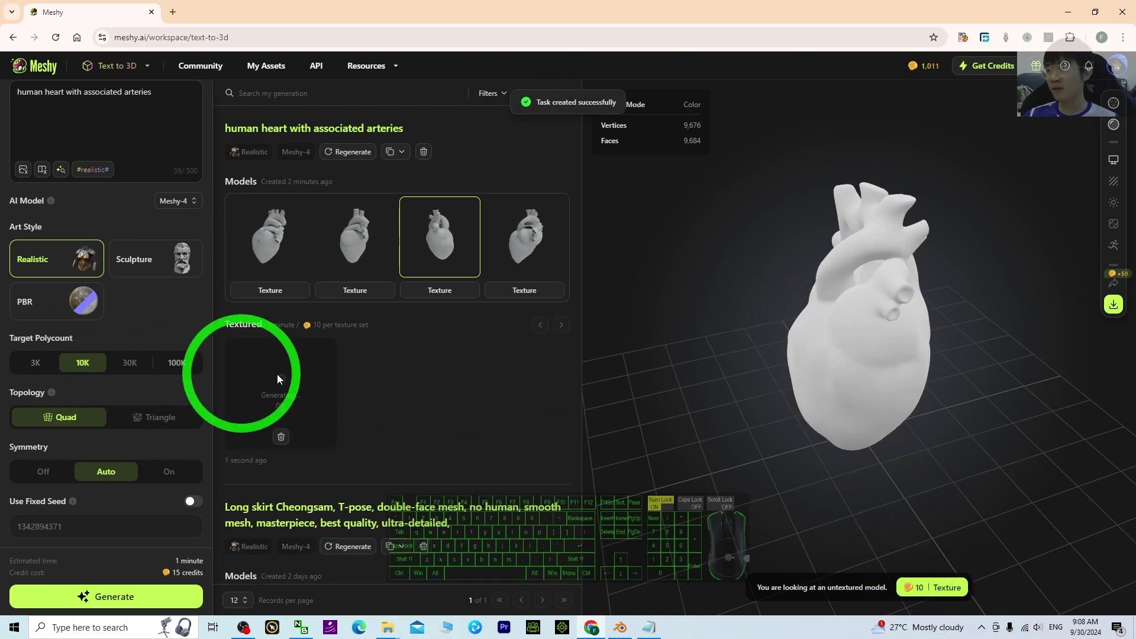
pyautogui.moveTo(277, 374)
pyautogui.mouseDown()
pyautogui.moveTo(272, 339)
pyautogui.moveTo(281, 420)
pyautogui.moveTo(248, 408)
pyautogui.mouseUp()
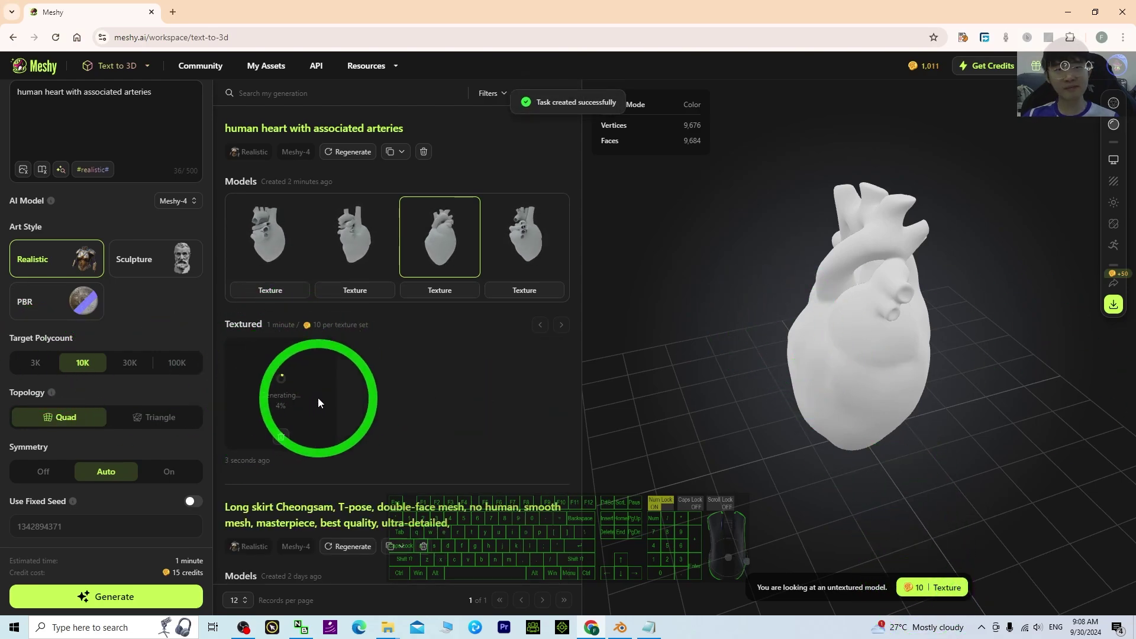
pyautogui.moveTo(318, 402)
pyautogui.mouseDown()
pyautogui.moveTo(302, 413)
pyautogui.moveTo(374, 396)
pyautogui.moveTo(274, 396)
pyautogui.moveTo(273, 382)
pyautogui.moveTo(278, 406)
pyautogui.mouseUp()
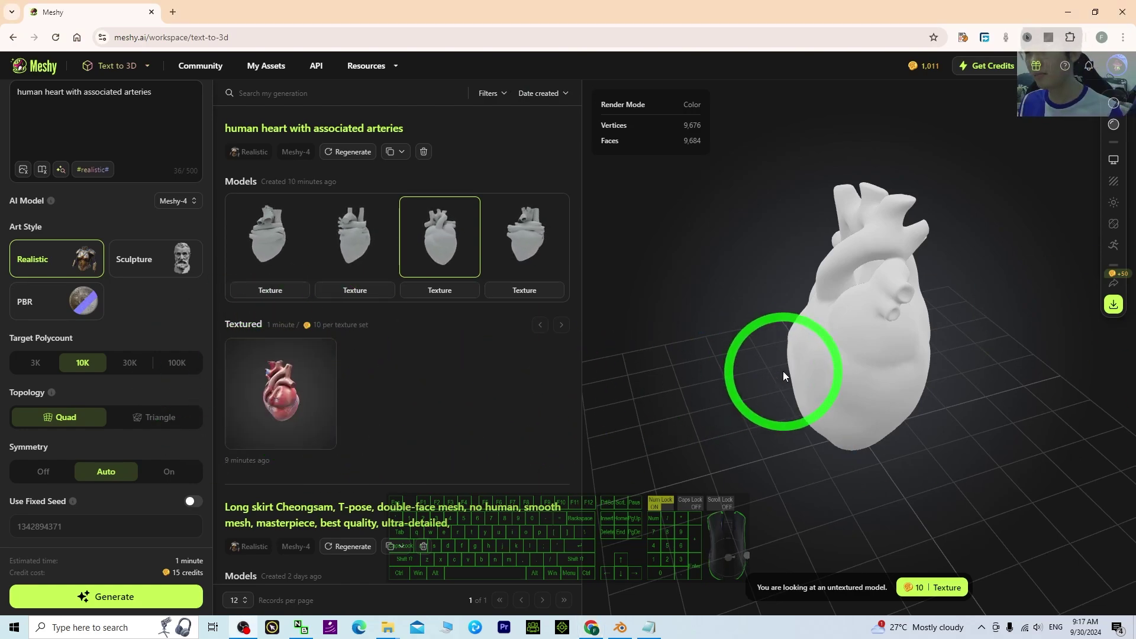
pyautogui.moveTo(783, 375); pyautogui.dragTo(296, 408)
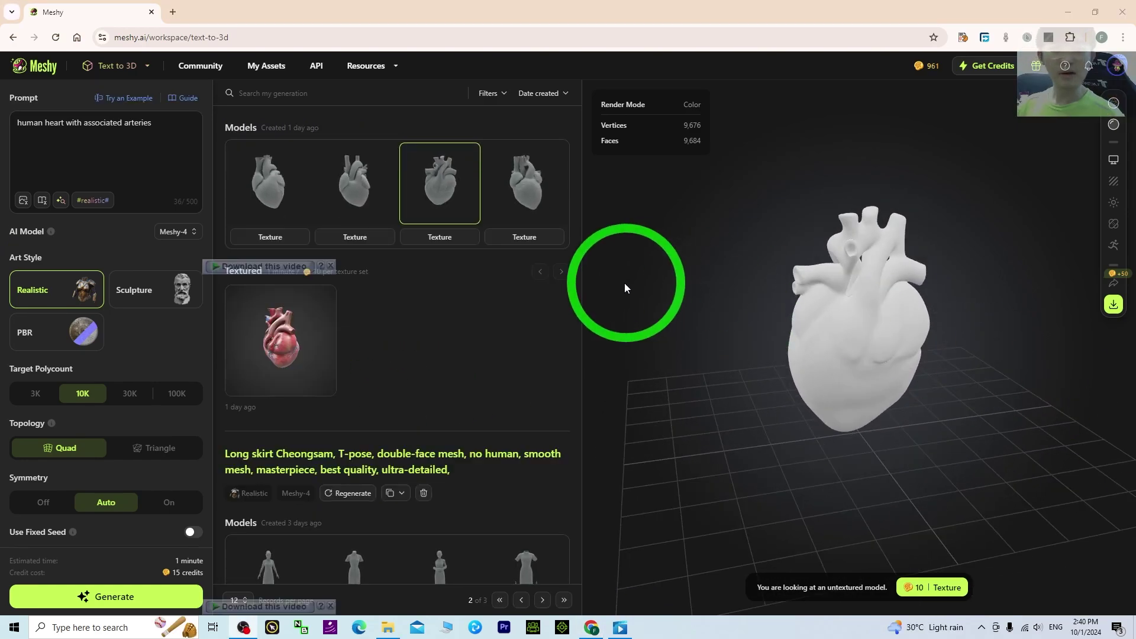
pyautogui.moveTo(626, 288)
pyautogui.mouseDown()
pyautogui.moveTo(286, 322)
pyautogui.moveTo(308, 332)
pyautogui.moveTo(304, 347)
pyautogui.moveTo(473, 355)
pyautogui.mouseUp()
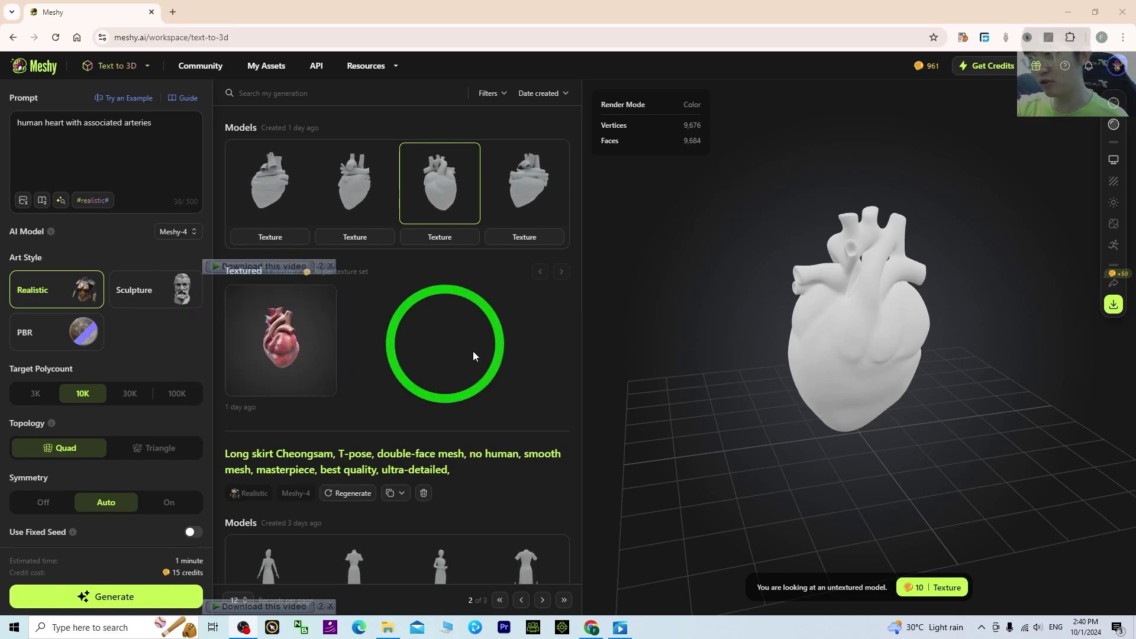
# Step: Load the finished textured heart into the preview and rotate it
pyautogui.moveTo(942, 319); pyautogui.dragTo(300, 314)
pyautogui.click(294, 335)
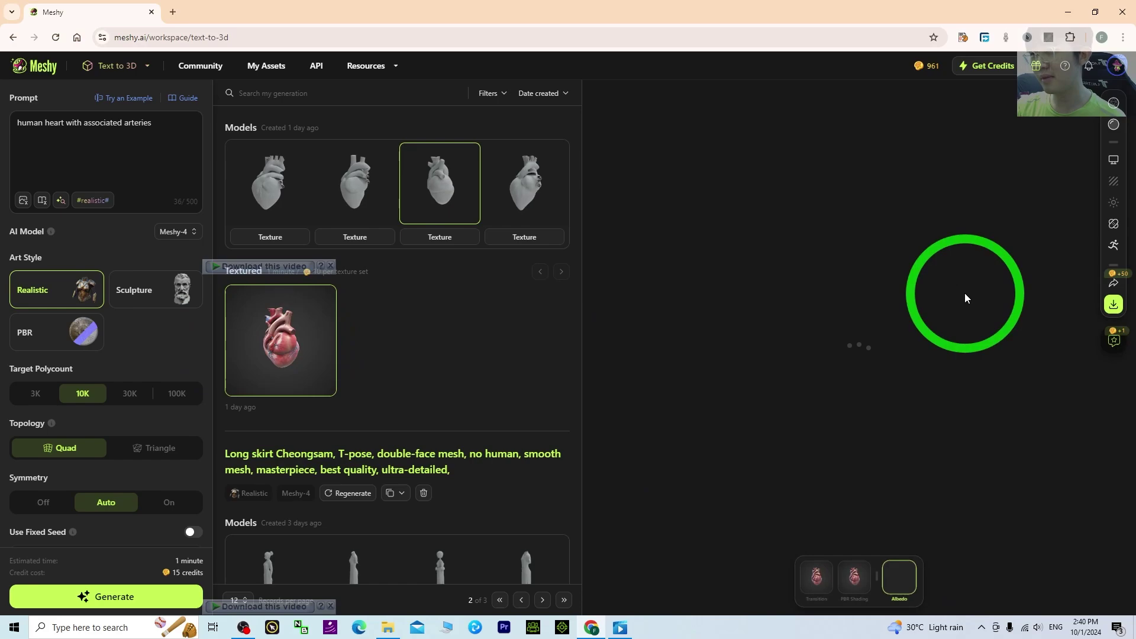
pyautogui.moveTo(860, 339); pyautogui.dragTo(1075, 323)
# Step: Download the textured heart as an fbx zip file
pyautogui.click(1113, 304)
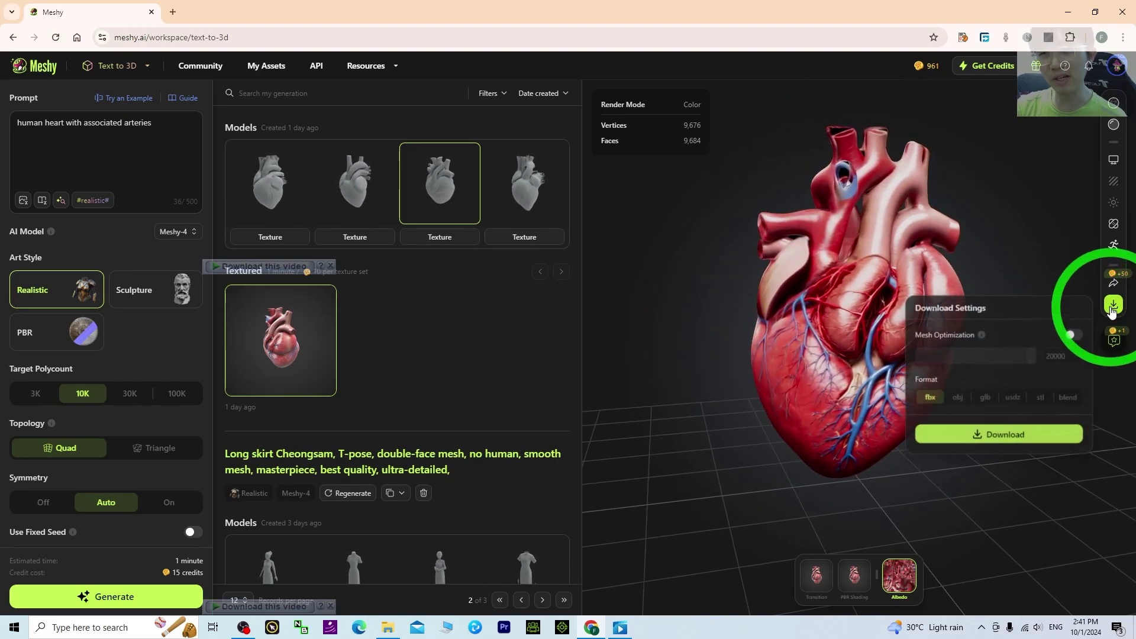
pyautogui.click(970, 426)
pyautogui.click(916, 398)
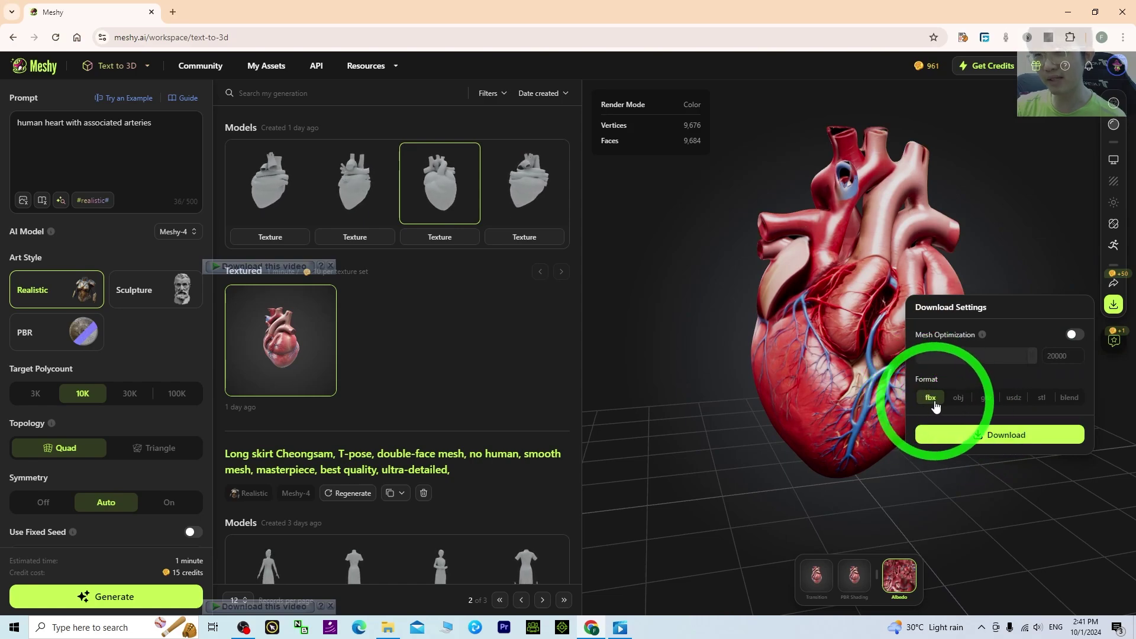
pyautogui.click(995, 434)
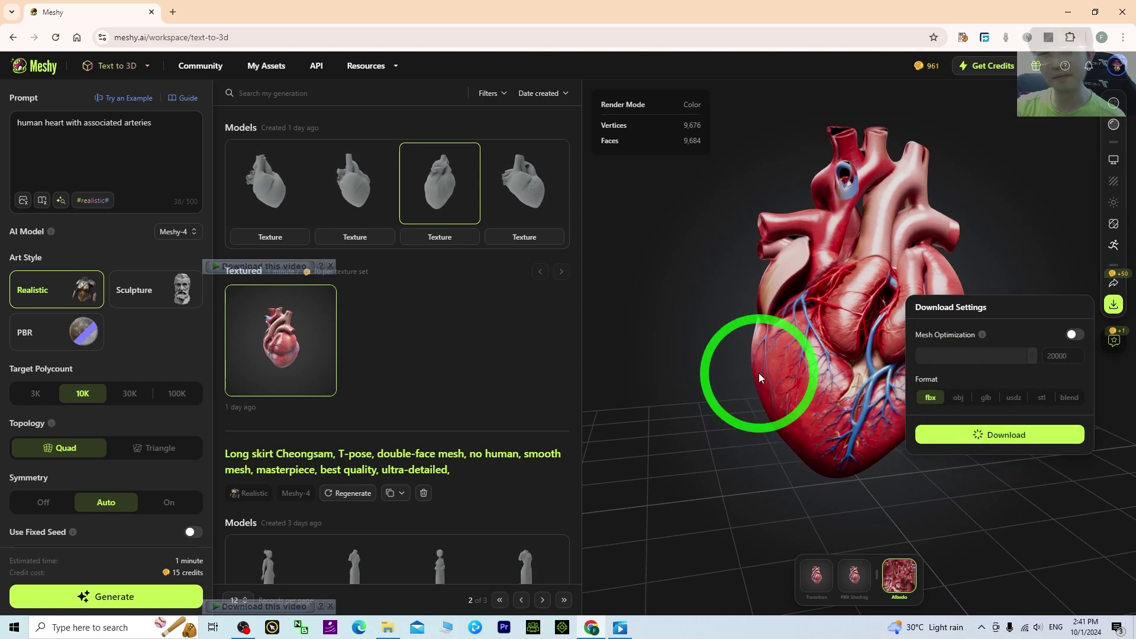
pyautogui.click(570, 363)
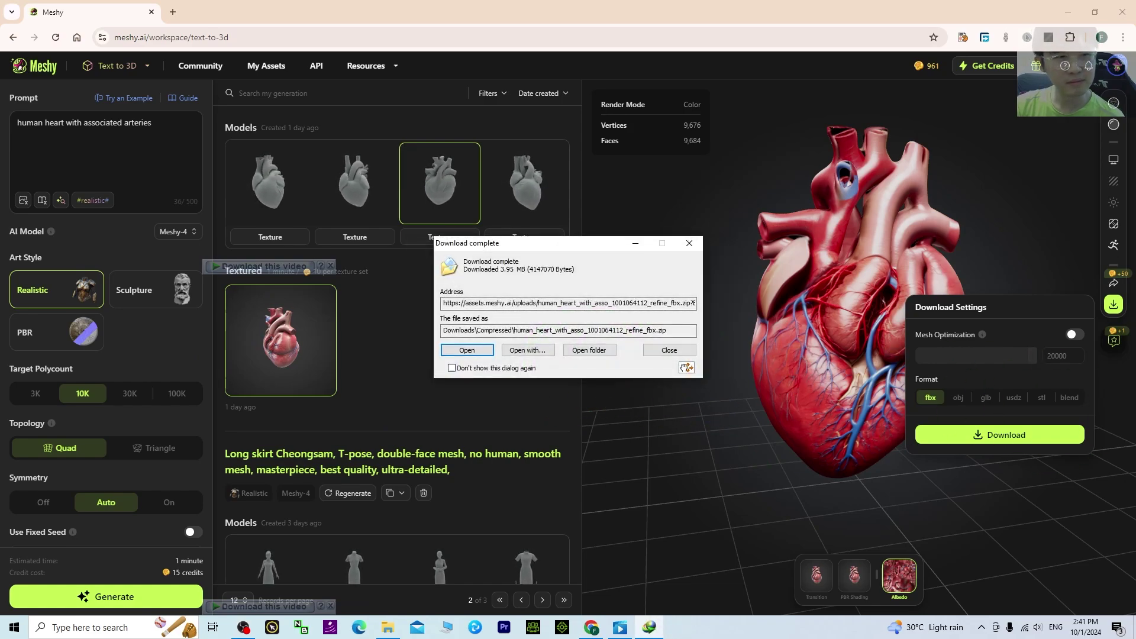
# Step: Extract the heart zip with Extract All and open the human_heart folder to its refine.fbx
pyautogui.click(588, 350)
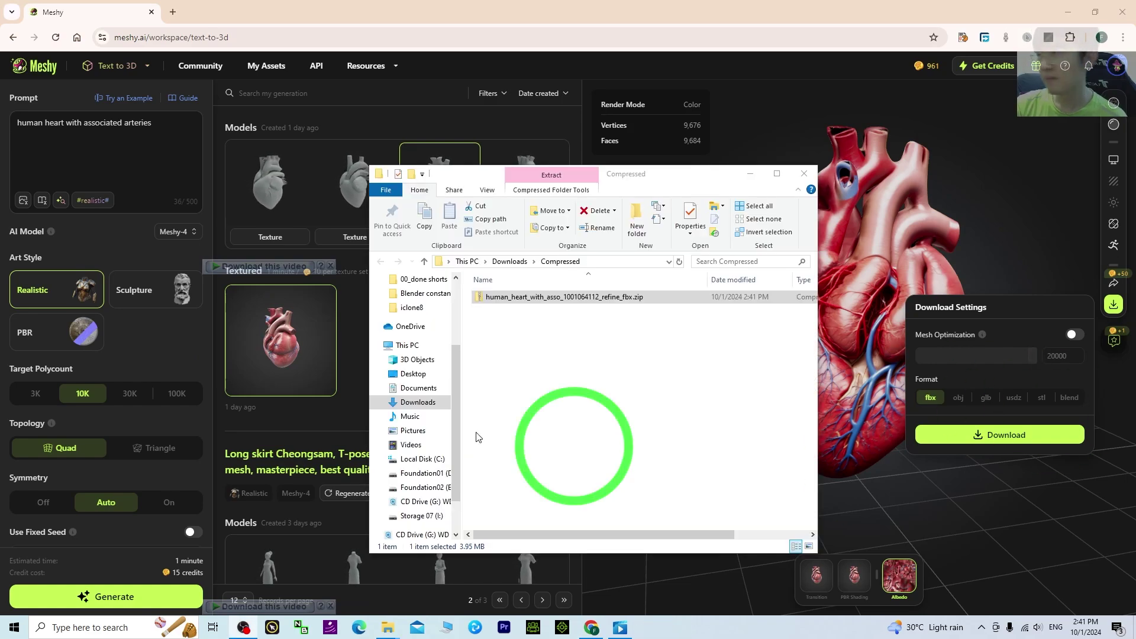
pyautogui.rightClick(532, 297)
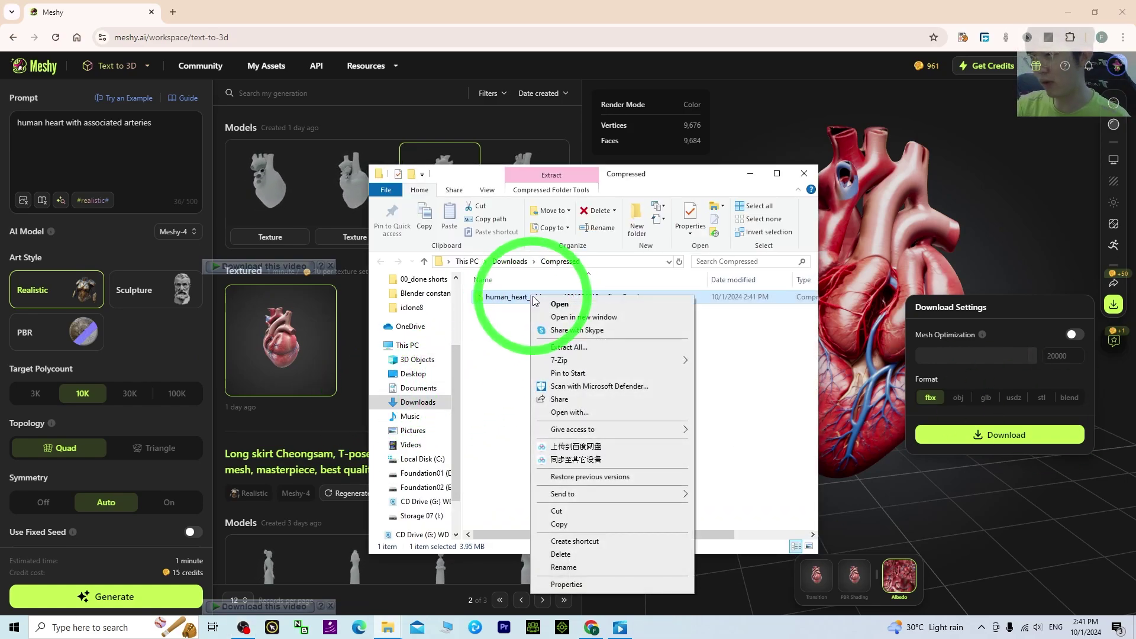
pyautogui.click(577, 350)
pyautogui.click(675, 427)
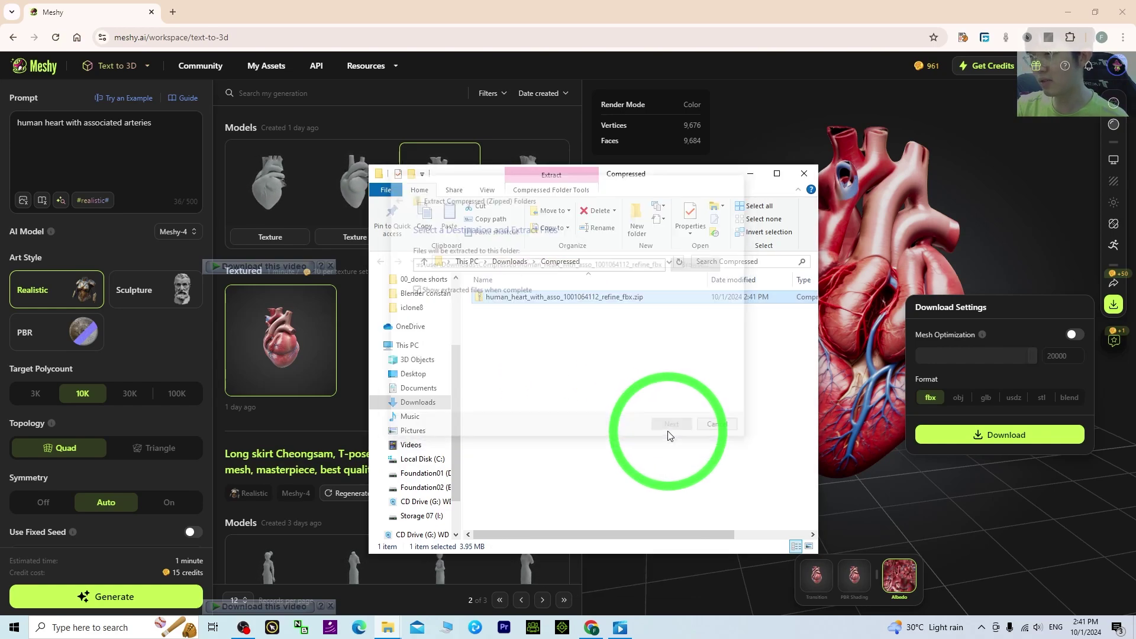
pyautogui.doubleClick(560, 332)
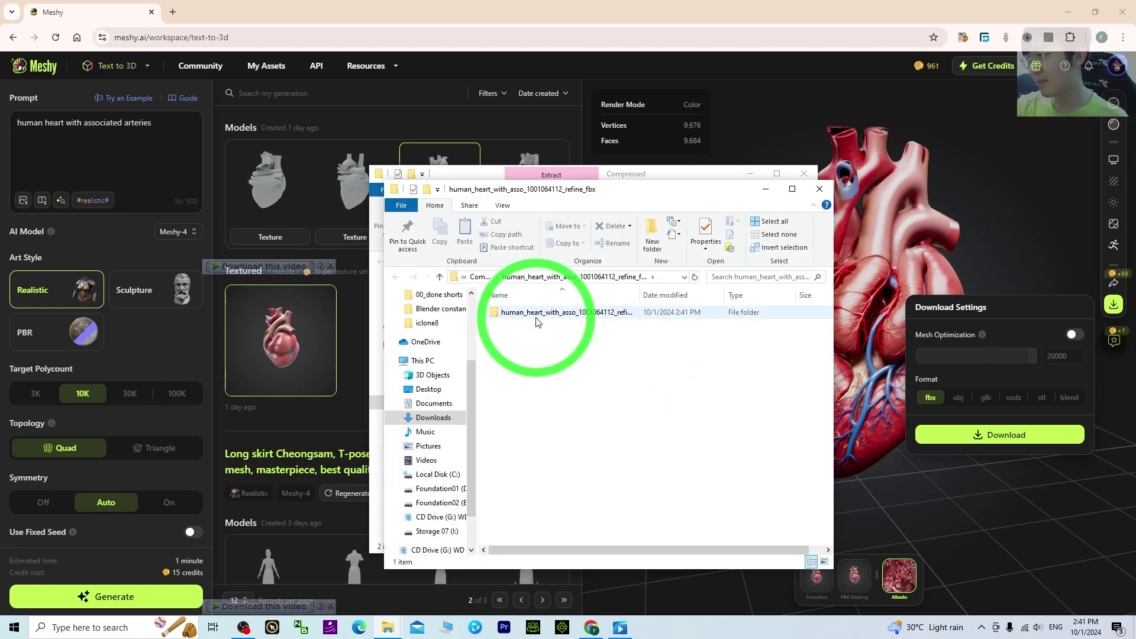
pyautogui.click(510, 324)
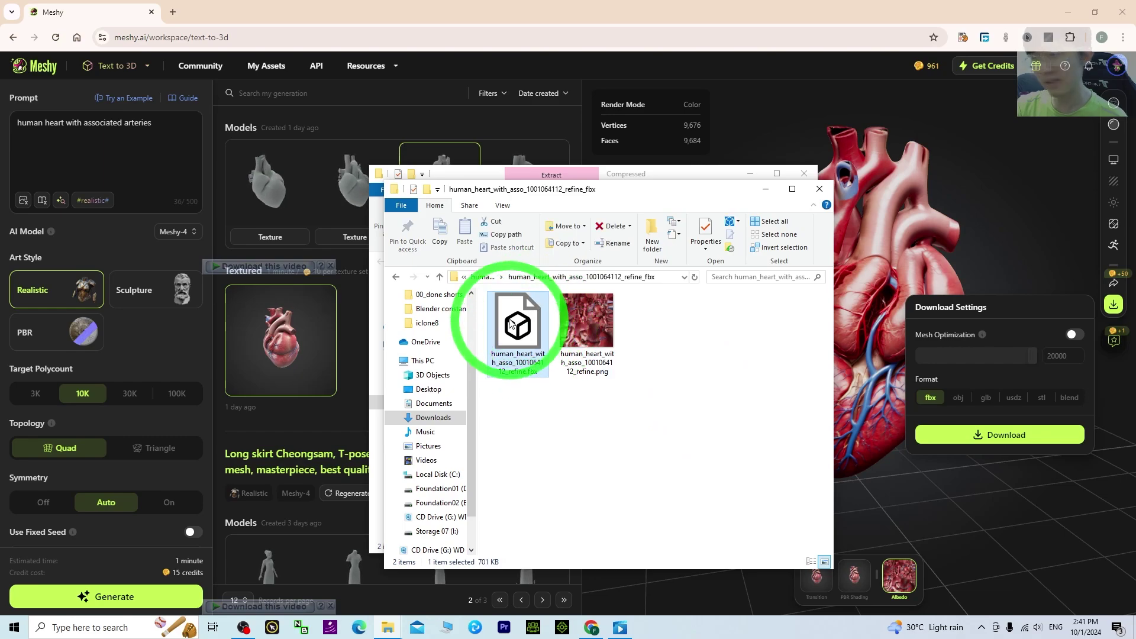
pyautogui.click(88, 628)
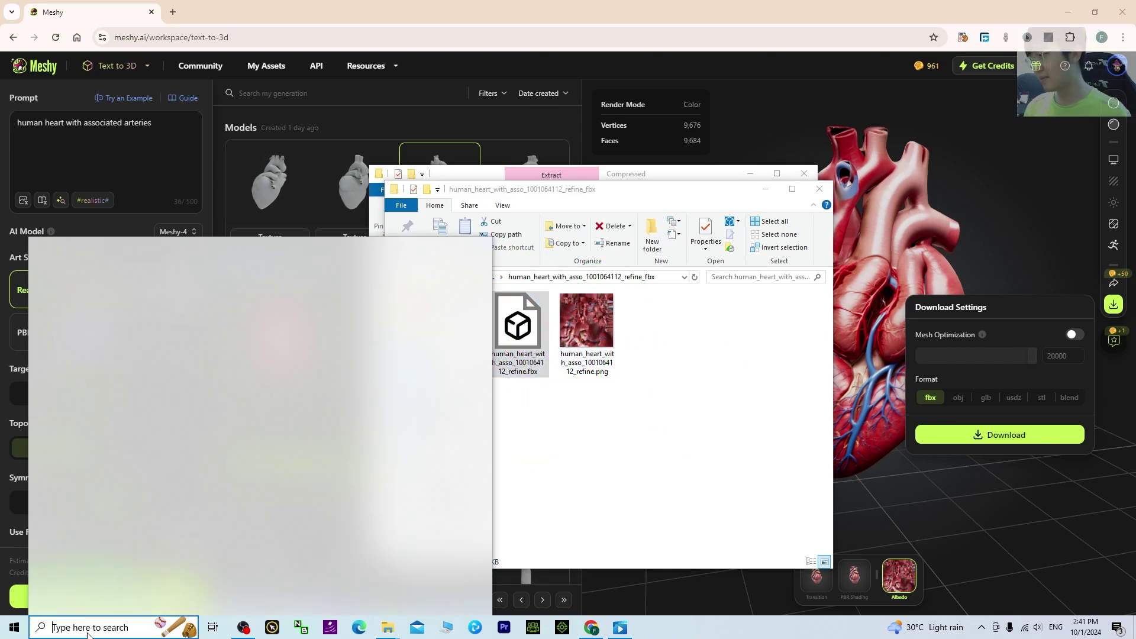
# Step: Launch Blender 4.2 from Windows Search by typing 'bl'
pyautogui.write('blender')
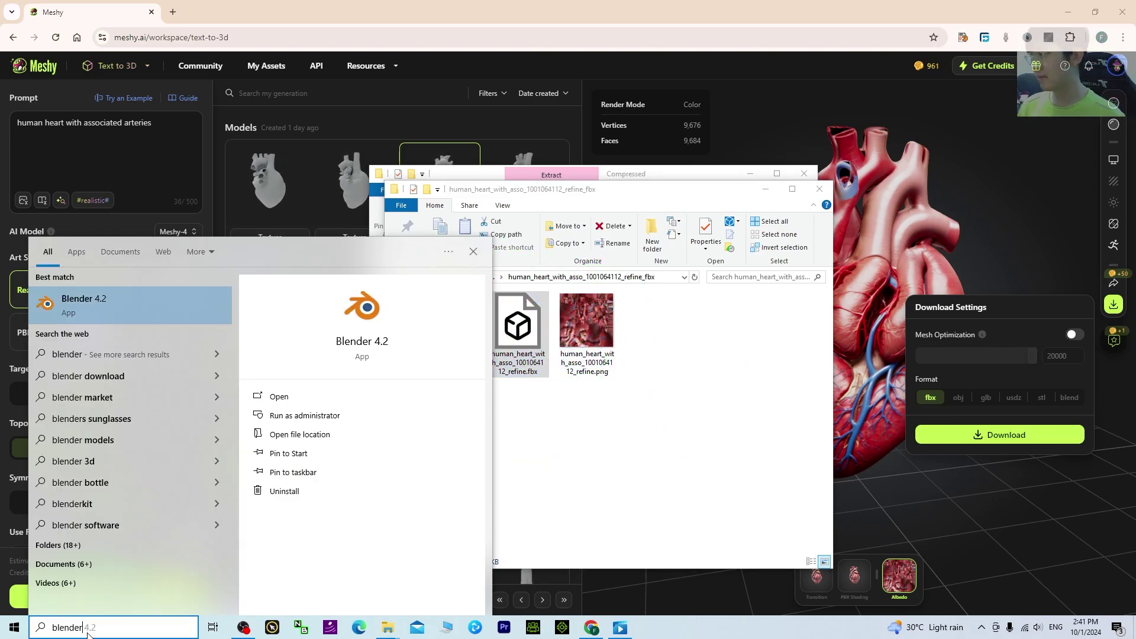
pyautogui.click(90, 545)
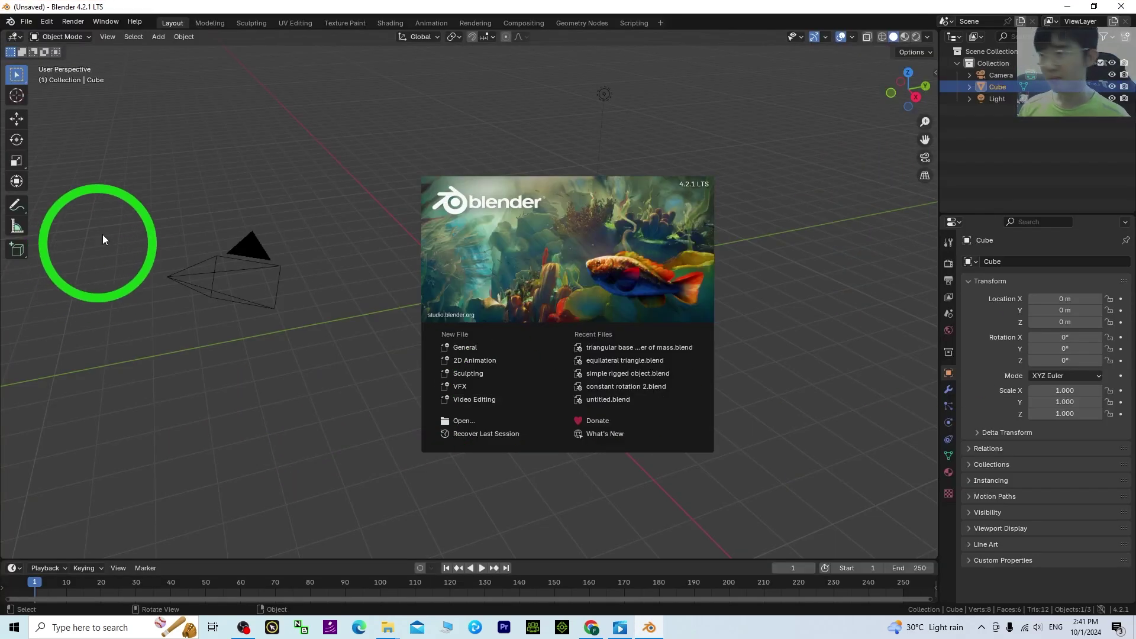
# Step: Dismiss the splash screen and delete the default camera, cube and light
pyautogui.click(306, 393)
pyautogui.click(308, 392)
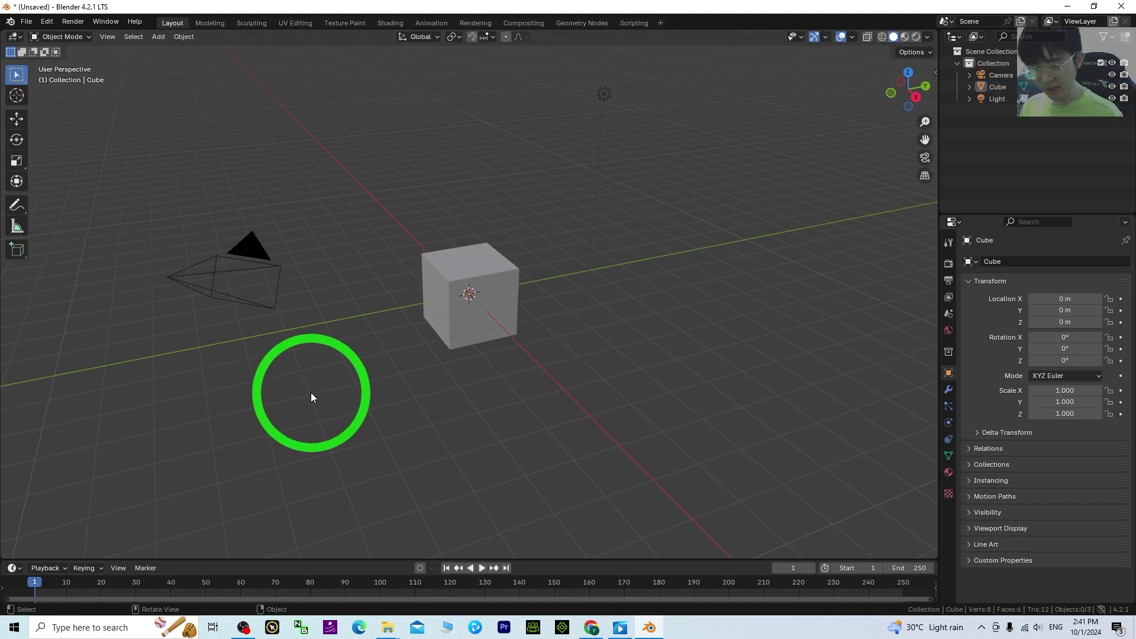
pyautogui.press('a')
pyautogui.press('Delete')
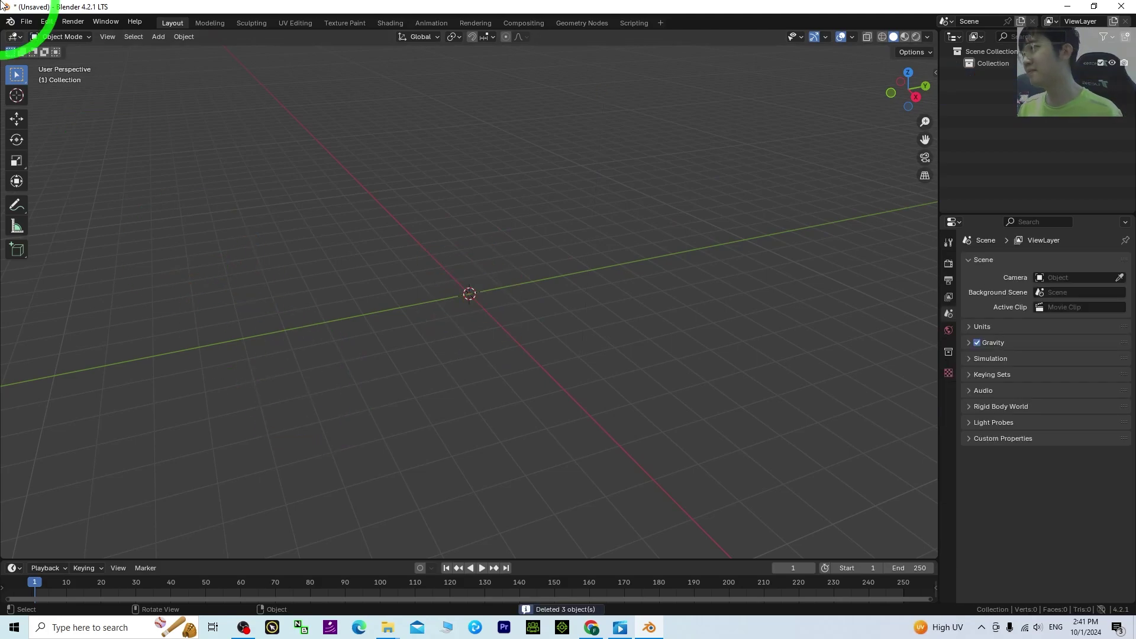
# Step: Import the heart .fbx from the extracted human_heart folder via File > Import > FBX
pyautogui.click(29, 23)
pyautogui.moveTo(52, 188)
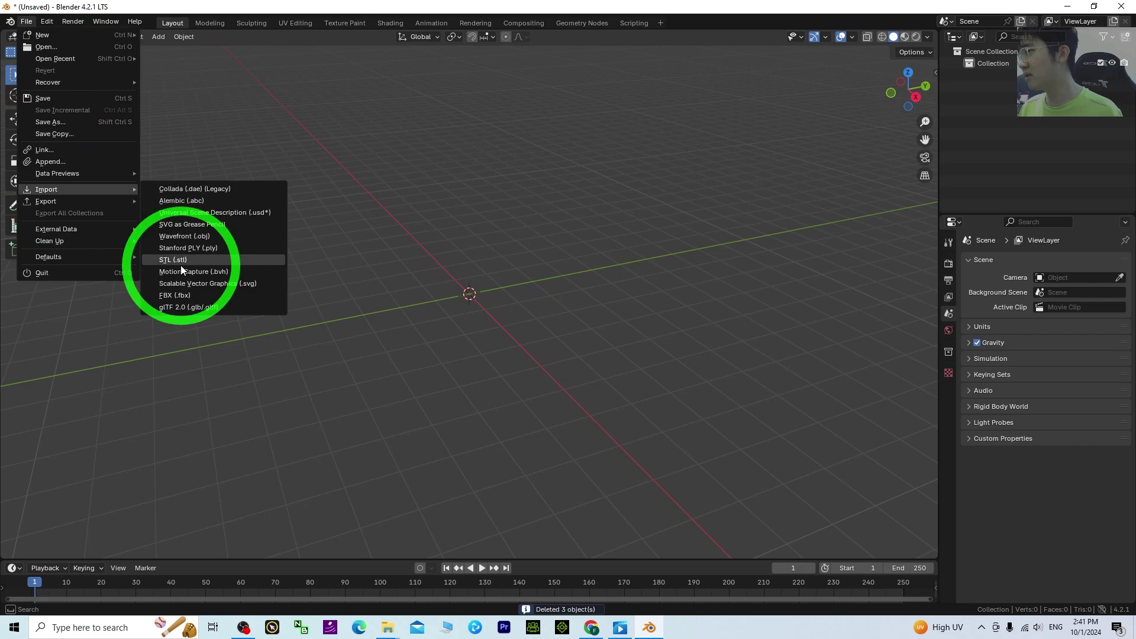
pyautogui.click(179, 295)
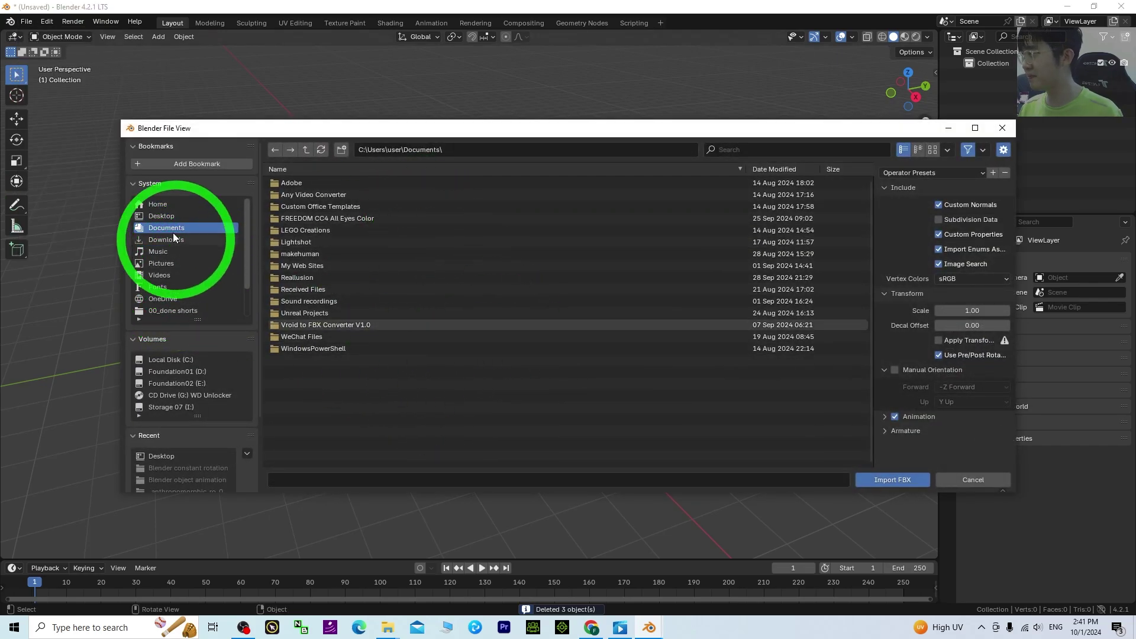
pyautogui.moveTo(388, 626)
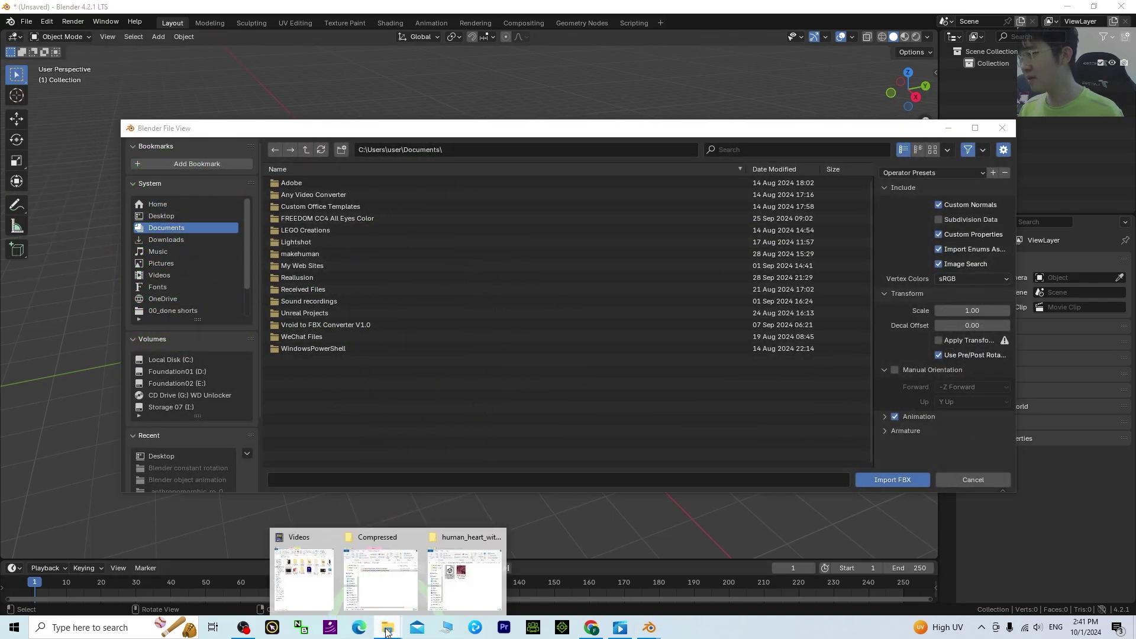
pyautogui.click(490, 575)
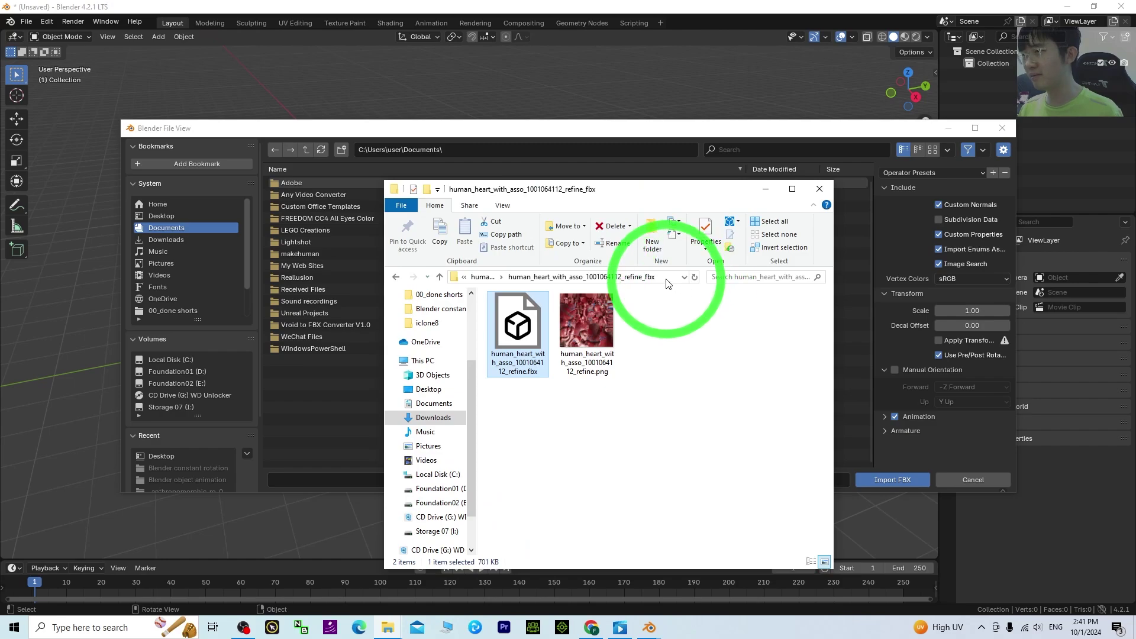
pyautogui.click(576, 277)
pyautogui.click(487, 148)
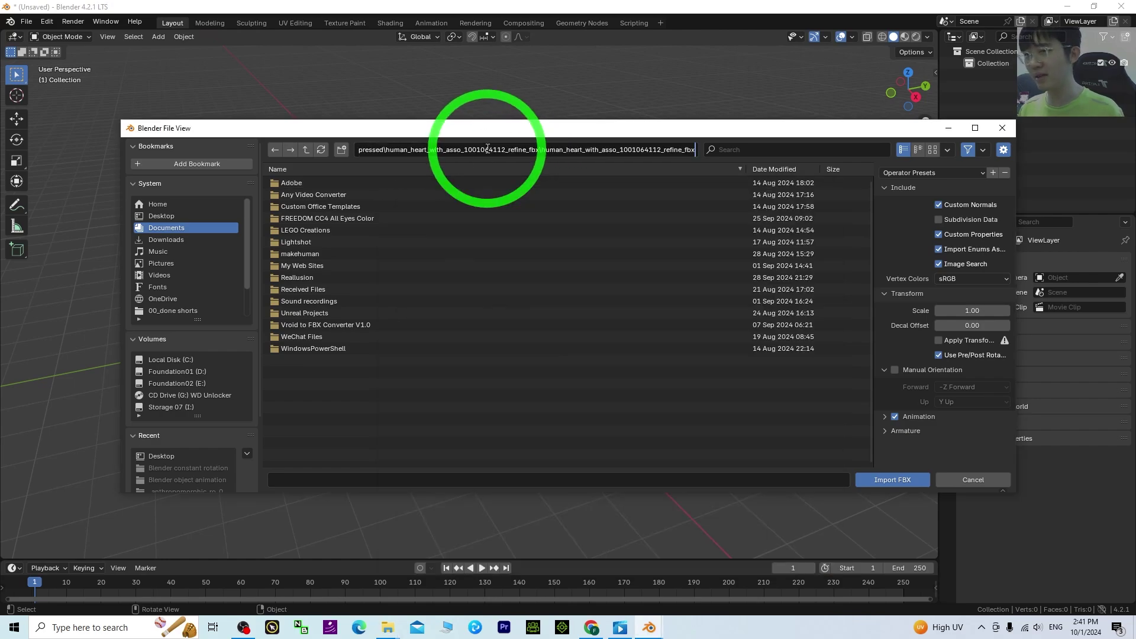
pyautogui.press('Return')
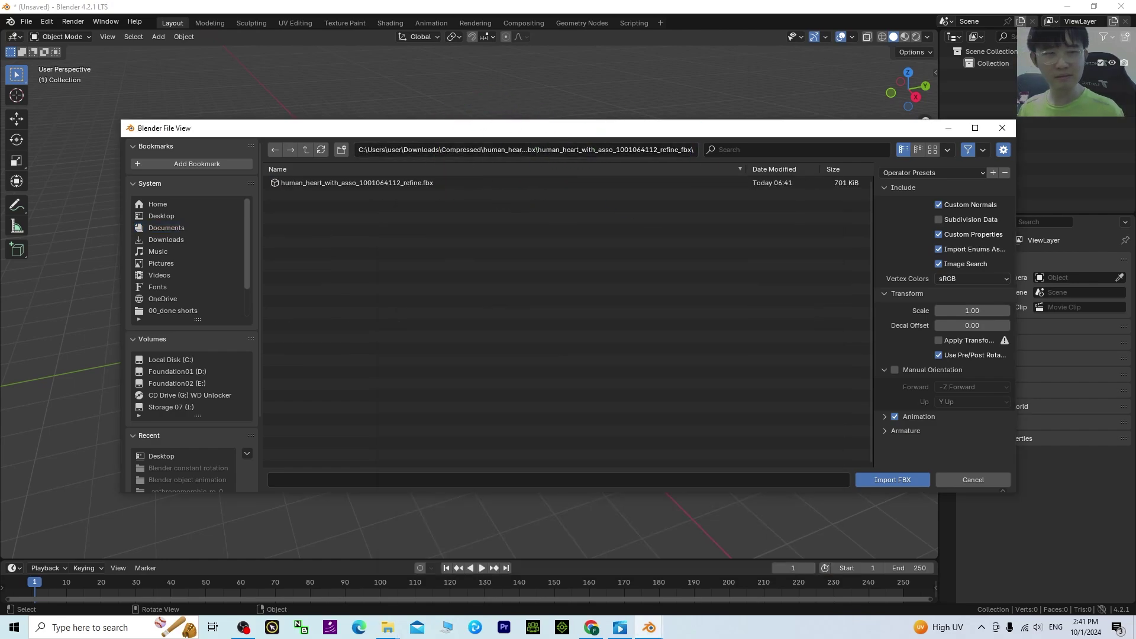
pyautogui.click(968, 538)
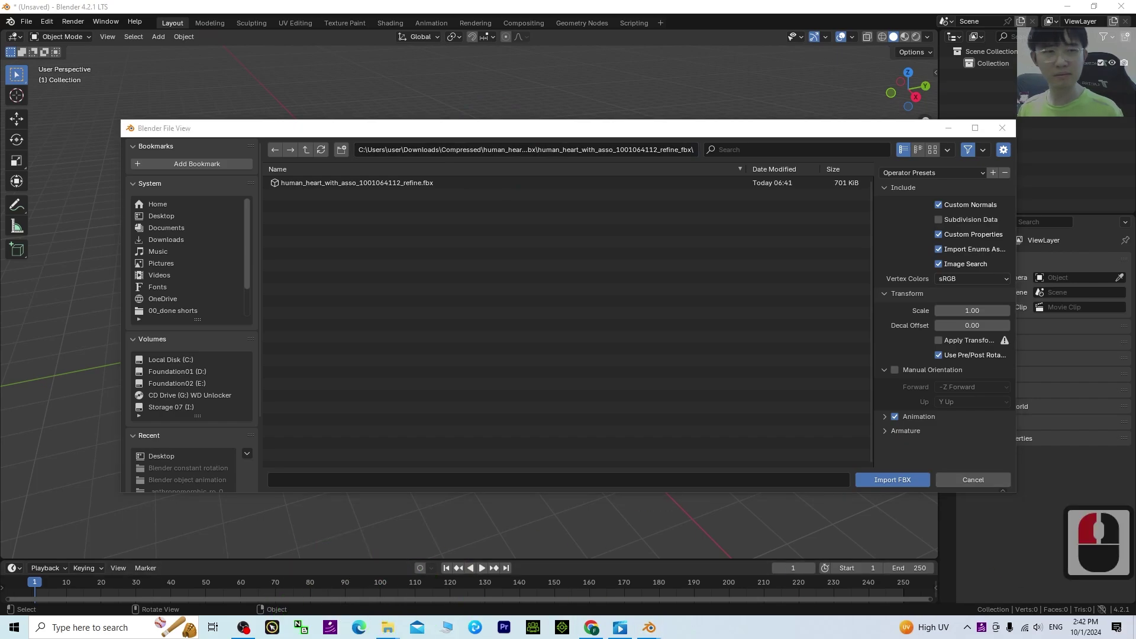
pyautogui.doubleClick(345, 185)
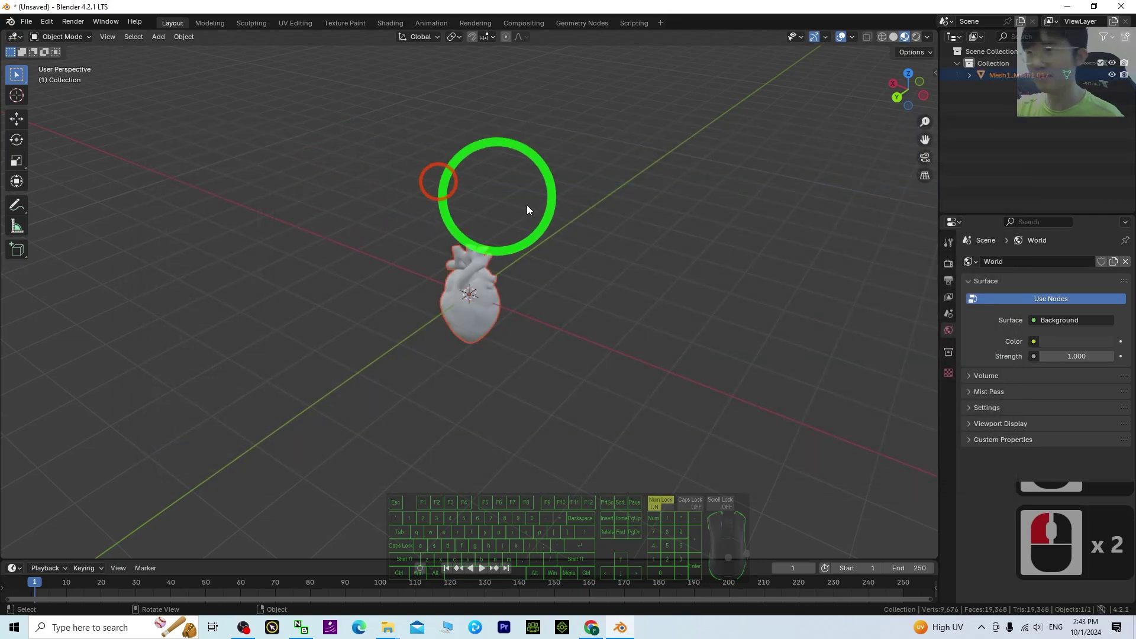
# Step: Select the imported grey heart and orbit the view to face its front
pyautogui.scroll(7, 616, 261)
pyautogui.click(507, 355)
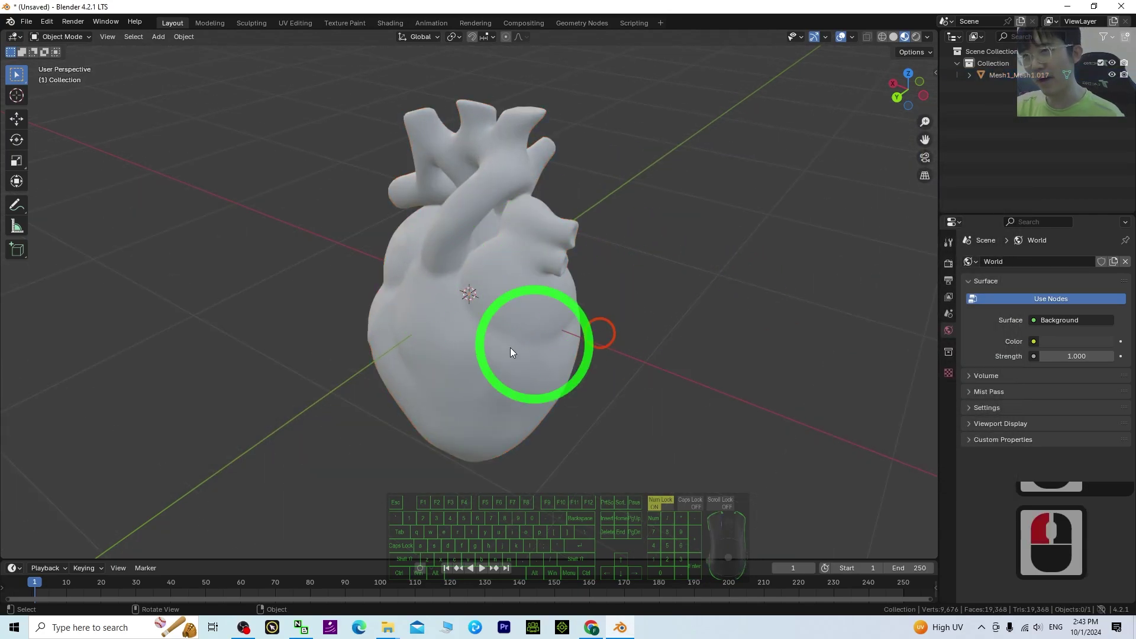
pyautogui.moveTo(614, 335); pyautogui.dragTo(467, 268, button='middle')
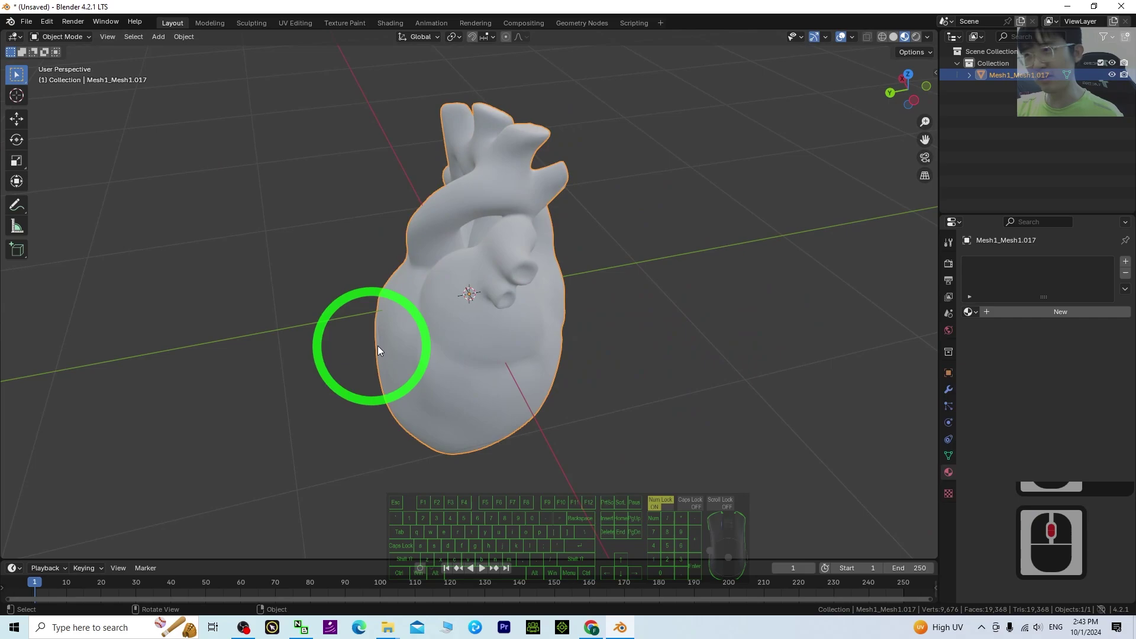
pyautogui.moveTo(378, 346); pyautogui.dragTo(469, 338, button='middle')
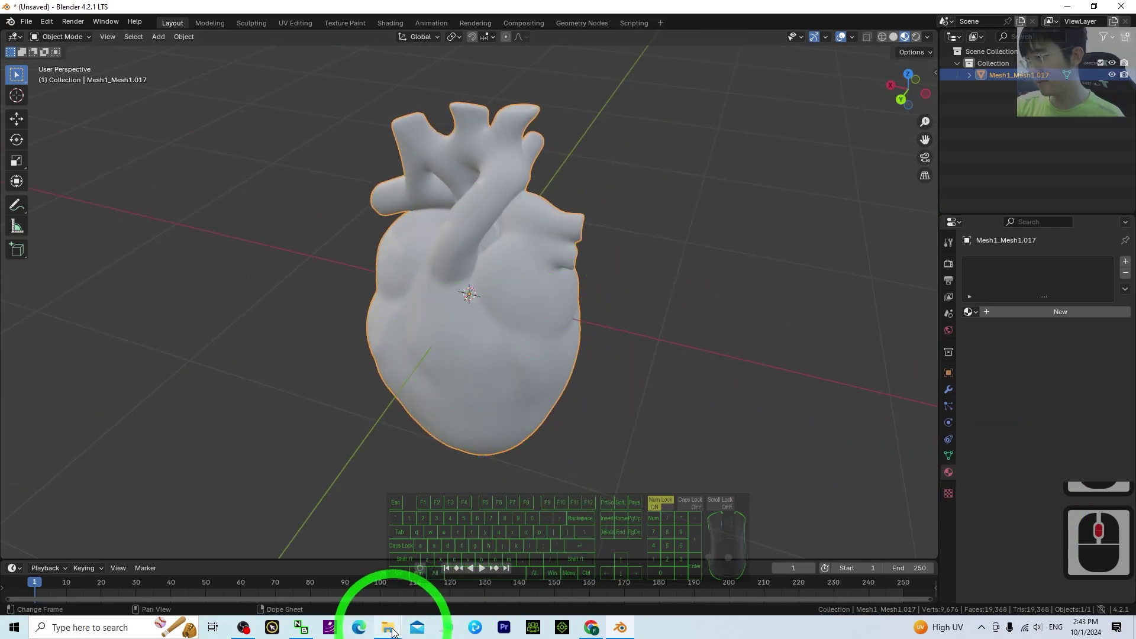
# Step: Preview the heart's refine.png texture in the extracted folder, then return to Blender
pyautogui.moveTo(390, 631)
pyautogui.click(465, 577)
pyautogui.click(575, 345)
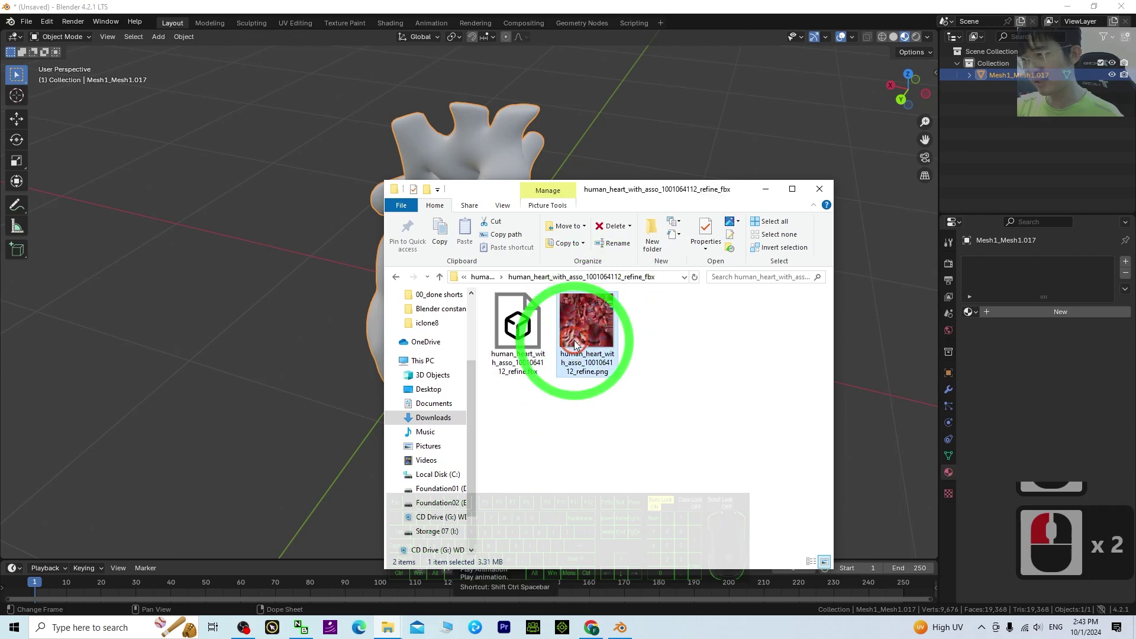
pyautogui.doubleClick(589, 332)
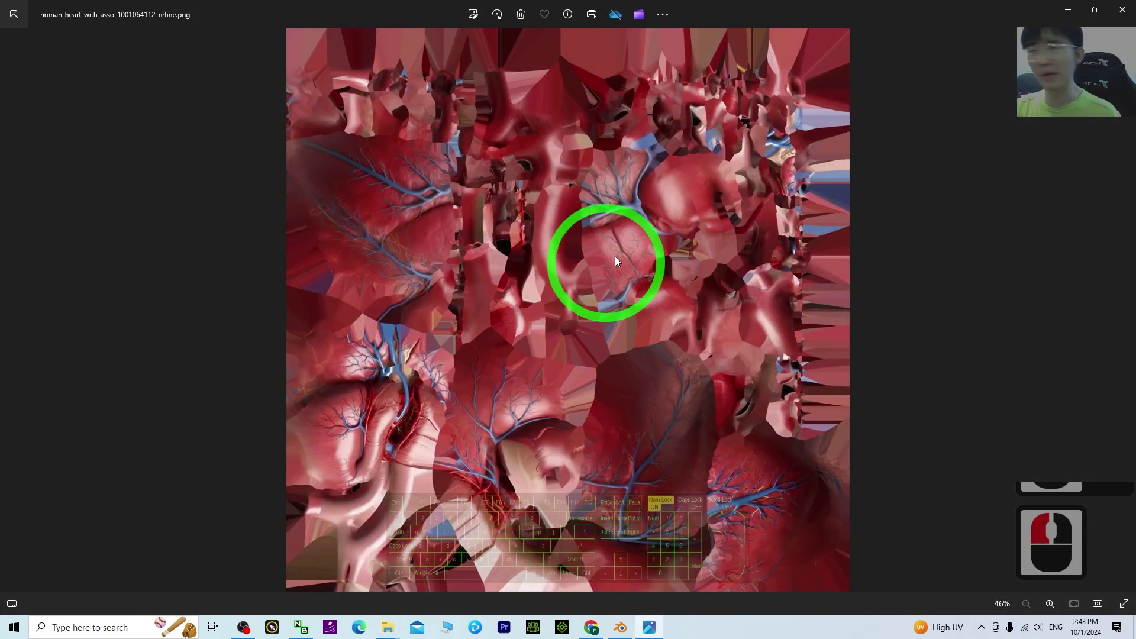
pyautogui.hotkey('alt', 'F4')
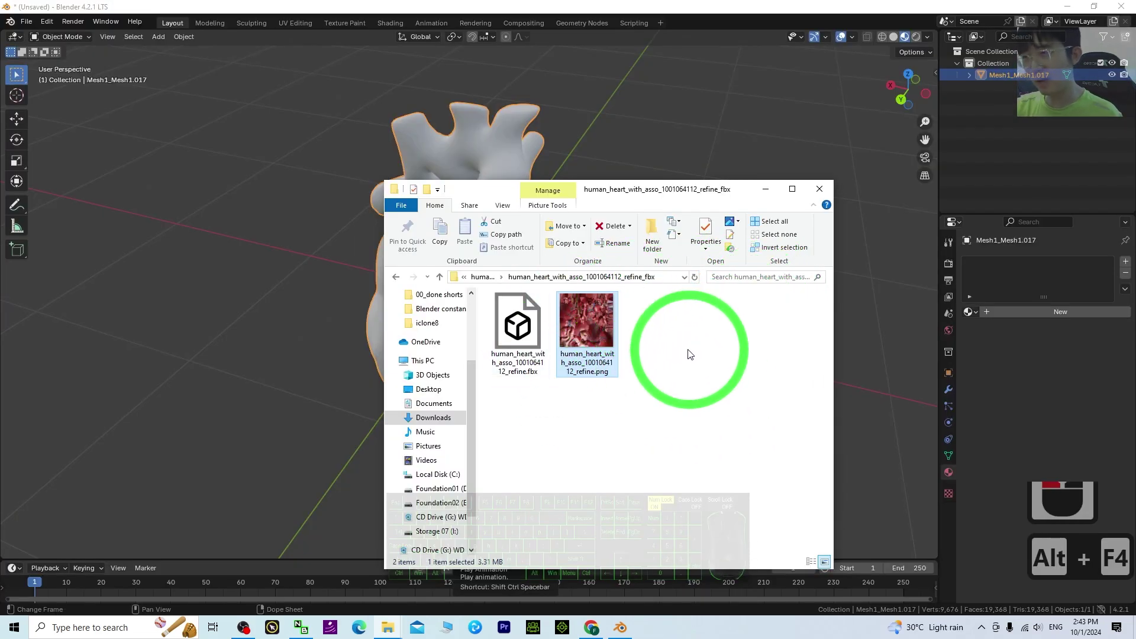
pyautogui.click(759, 104)
# Step: Give the heart a new material whose Base Color uses an Image Texture
pyautogui.click(495, 293)
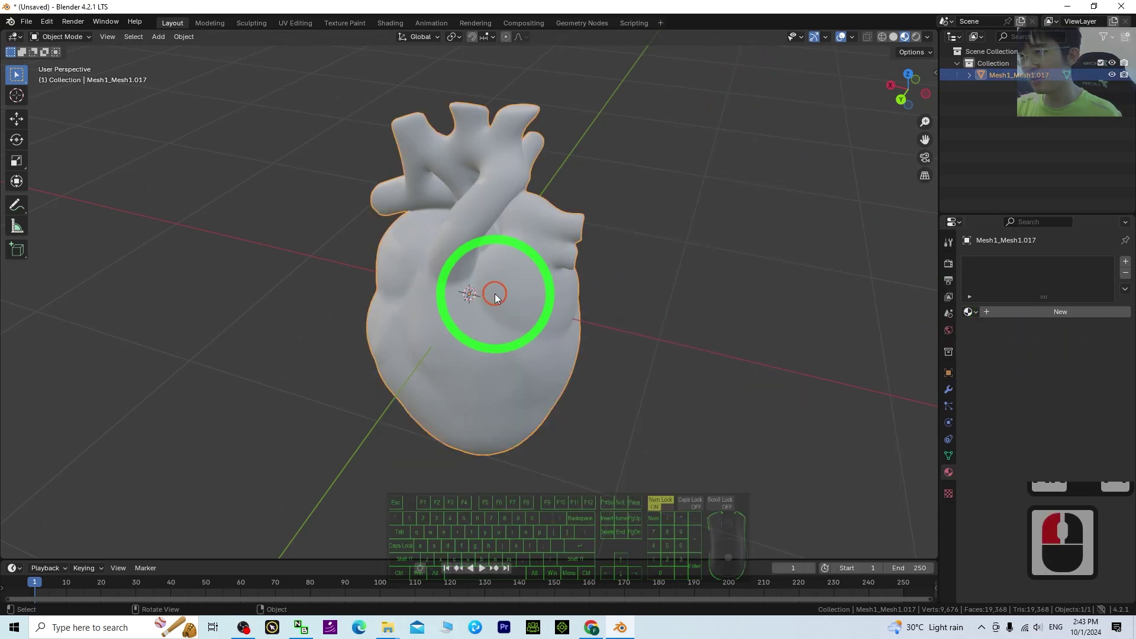
pyautogui.click(949, 472)
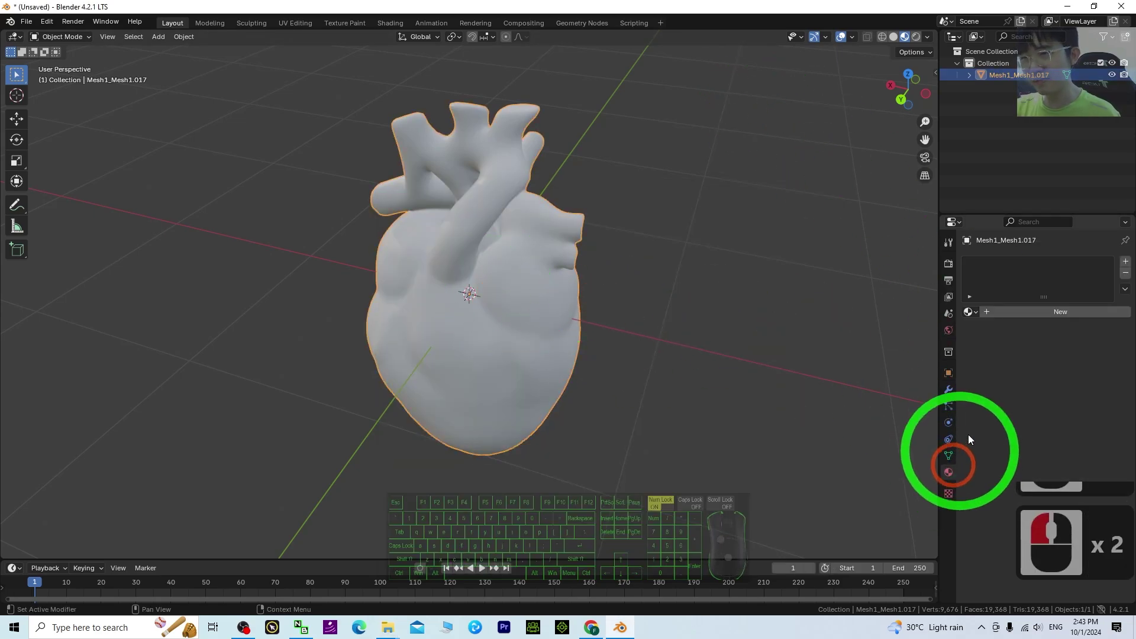
pyautogui.click(1028, 311)
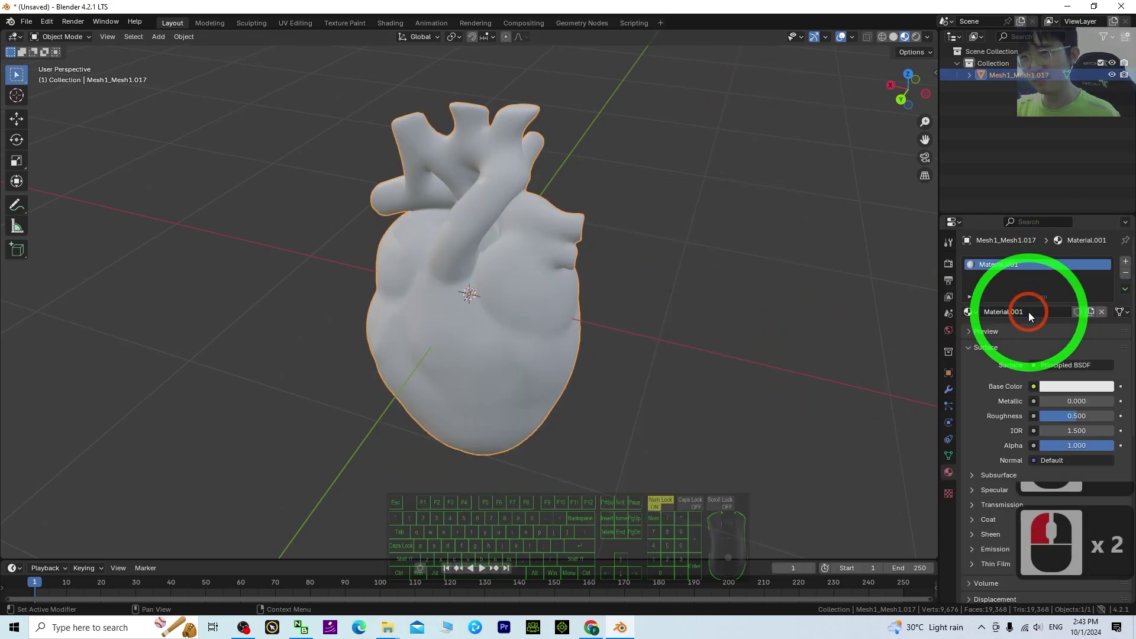
pyautogui.click(1034, 386)
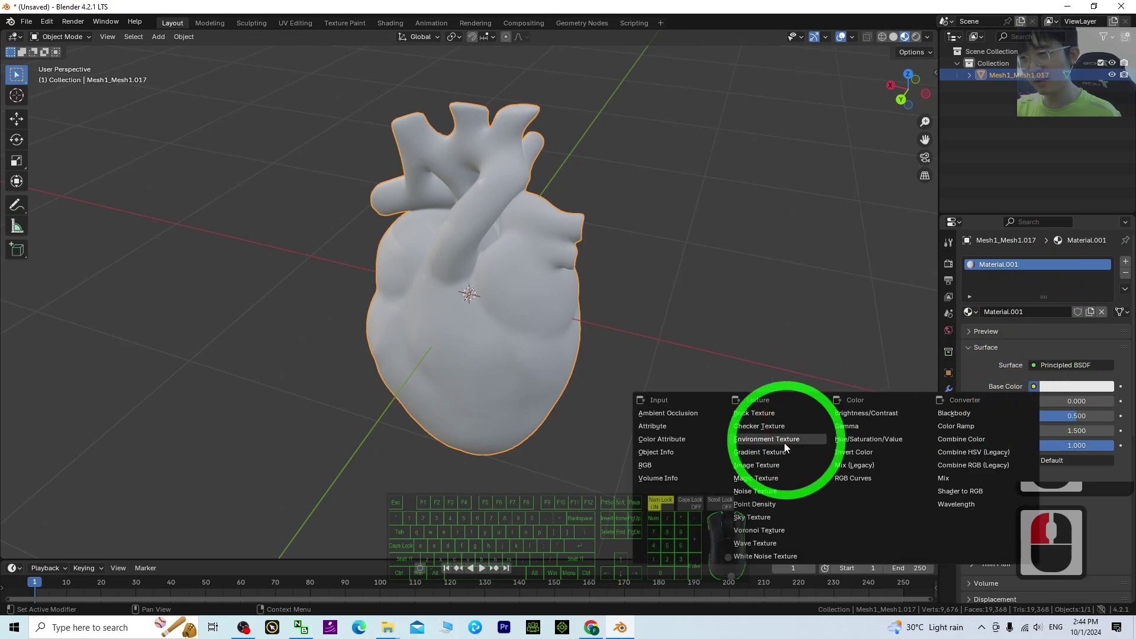
pyautogui.click(751, 465)
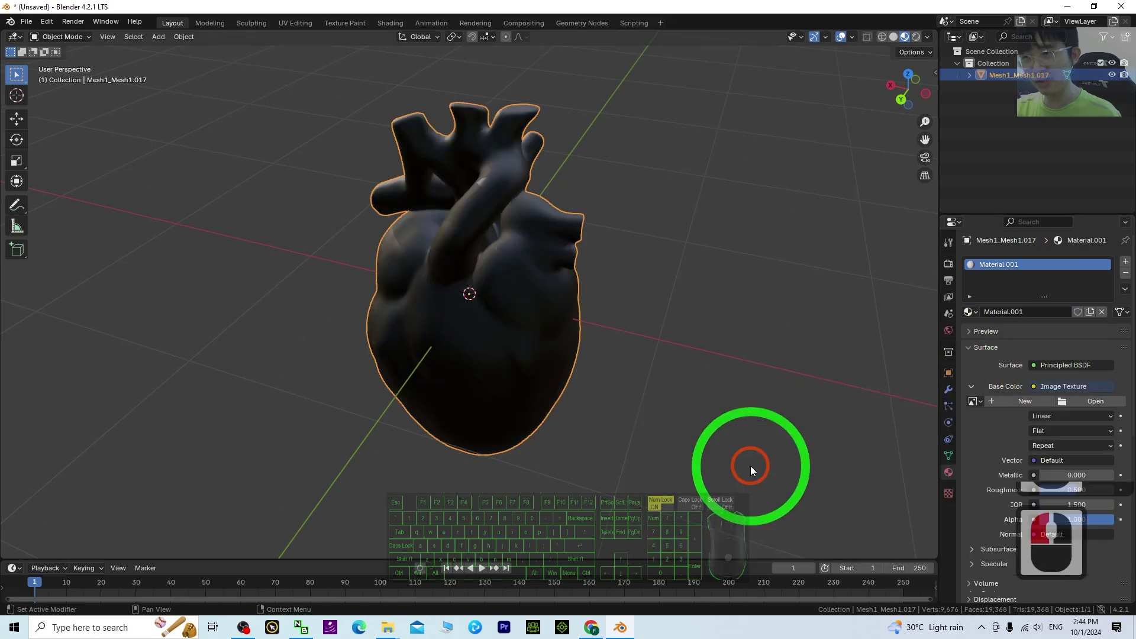
pyautogui.click(1082, 400)
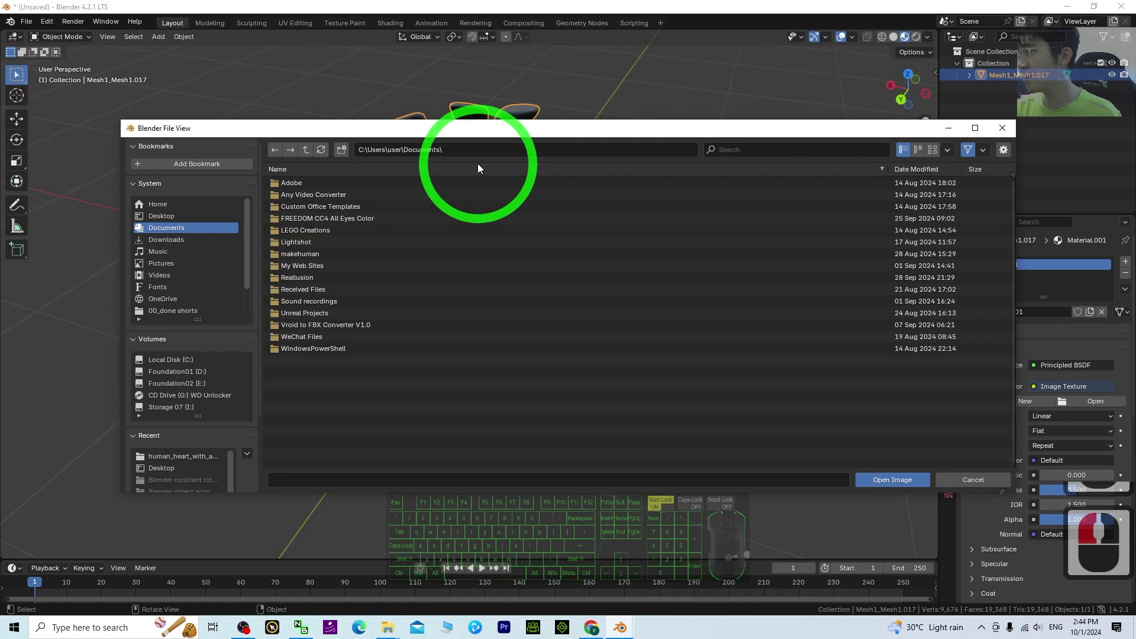
pyautogui.click(436, 149)
pyautogui.hotkey('ctrl', 'v')
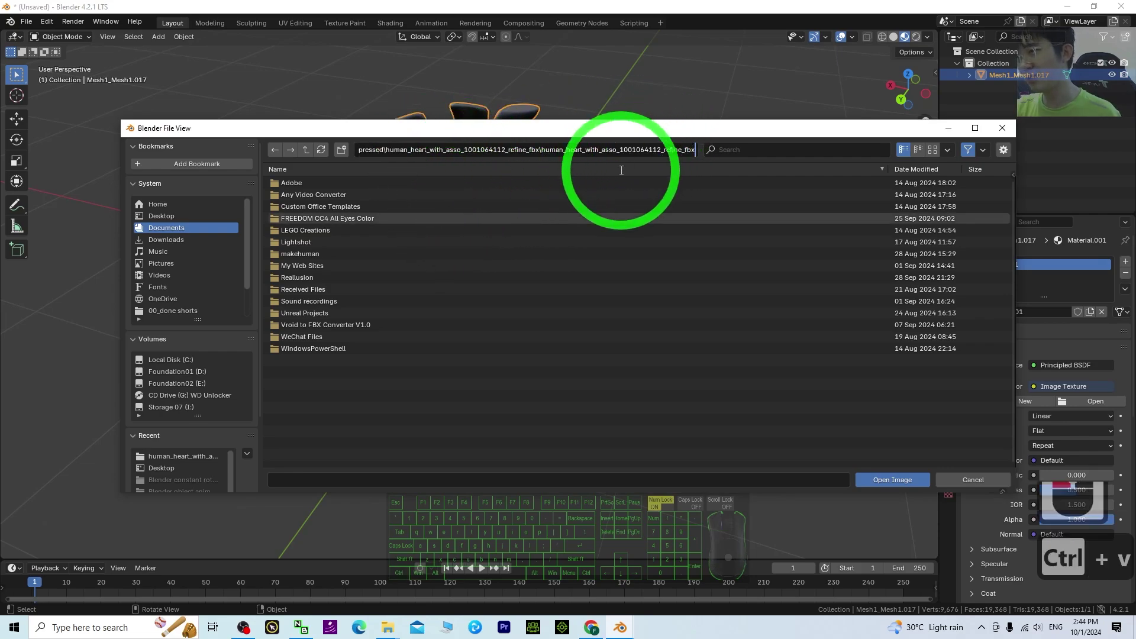
pyautogui.press('Return')
pyautogui.click(413, 183)
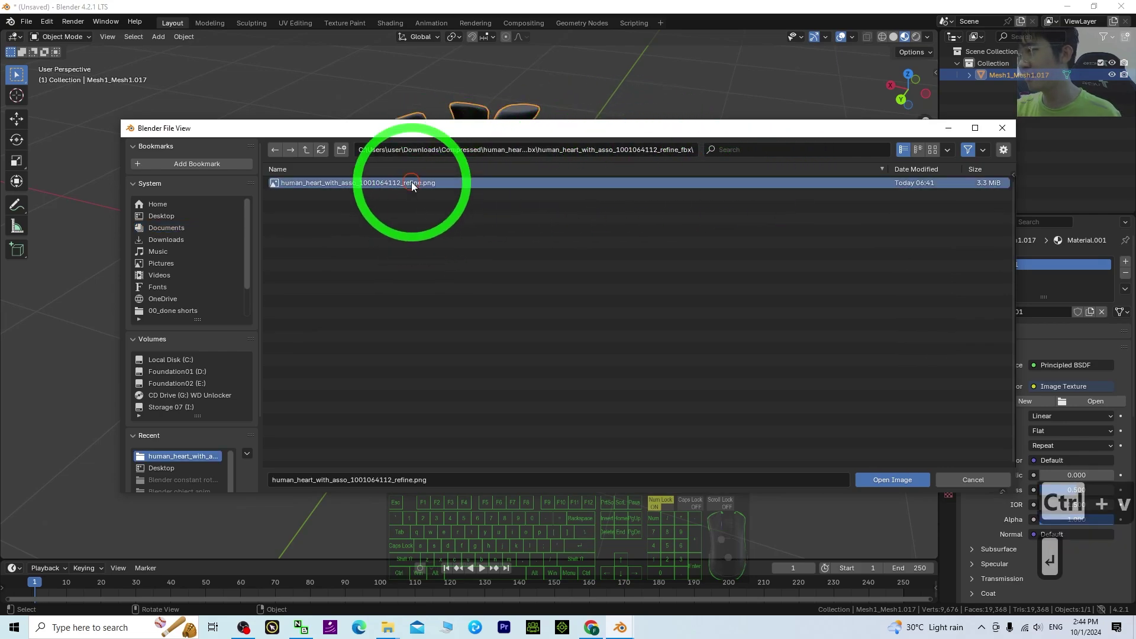
pyautogui.doubleClick(345, 183)
pyautogui.moveTo(594, 175); pyautogui.dragTo(597, 219, button='middle')
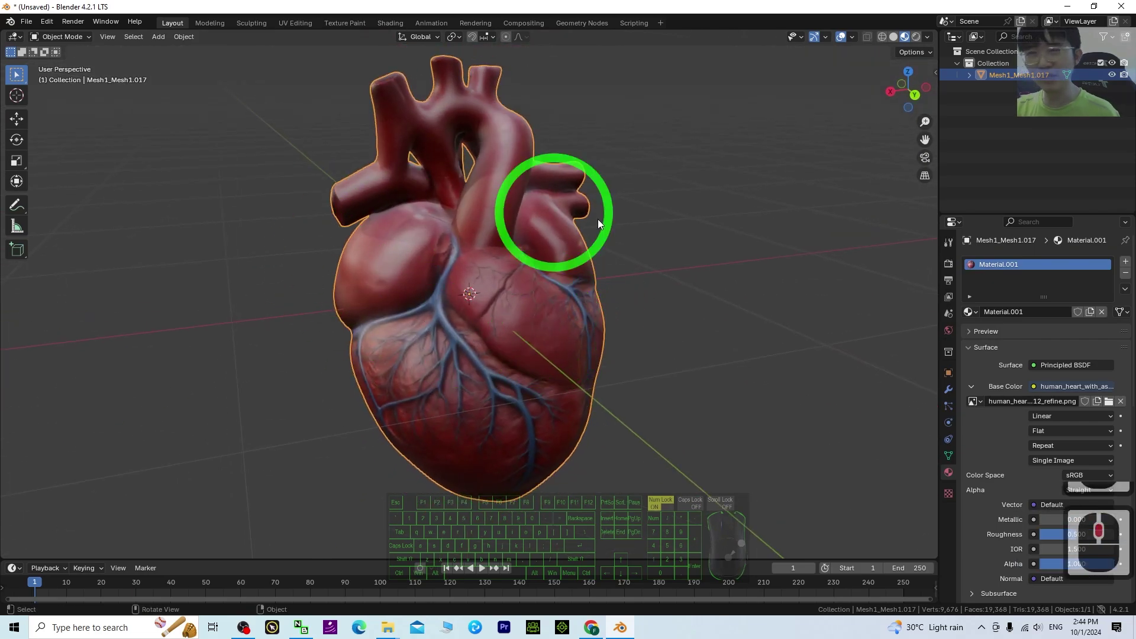
pyautogui.scroll(2, 616, 341)
pyautogui.scroll(-3, 676, 331)
pyautogui.moveTo(677, 336); pyautogui.dragTo(620, 213, button='middle')
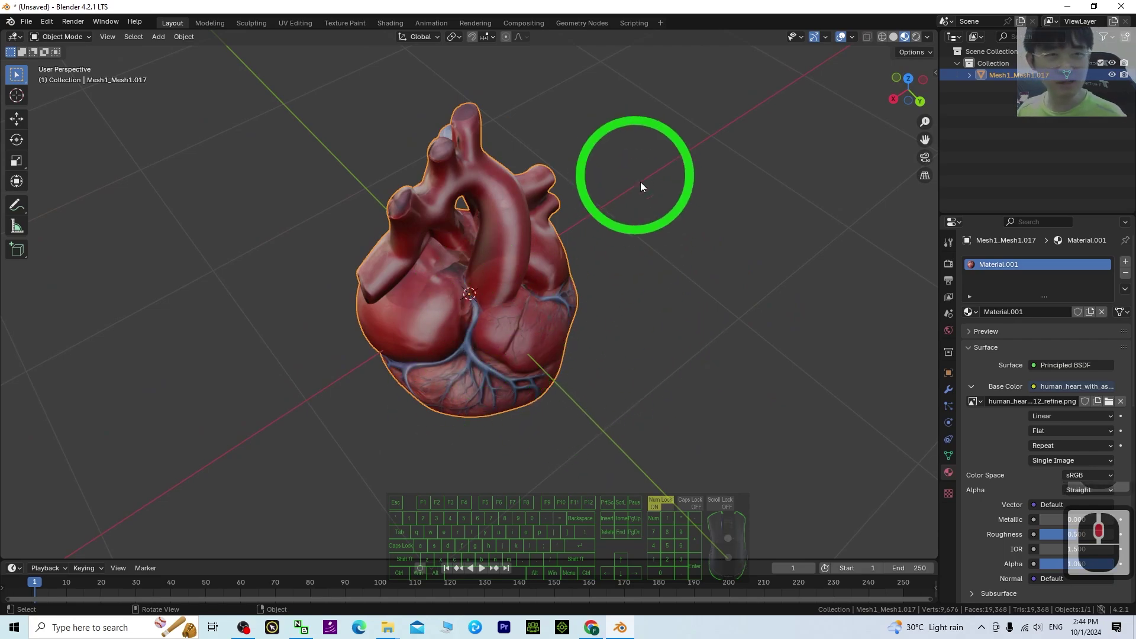
pyautogui.moveTo(710, 319); pyautogui.dragTo(515, 292, button='middle')
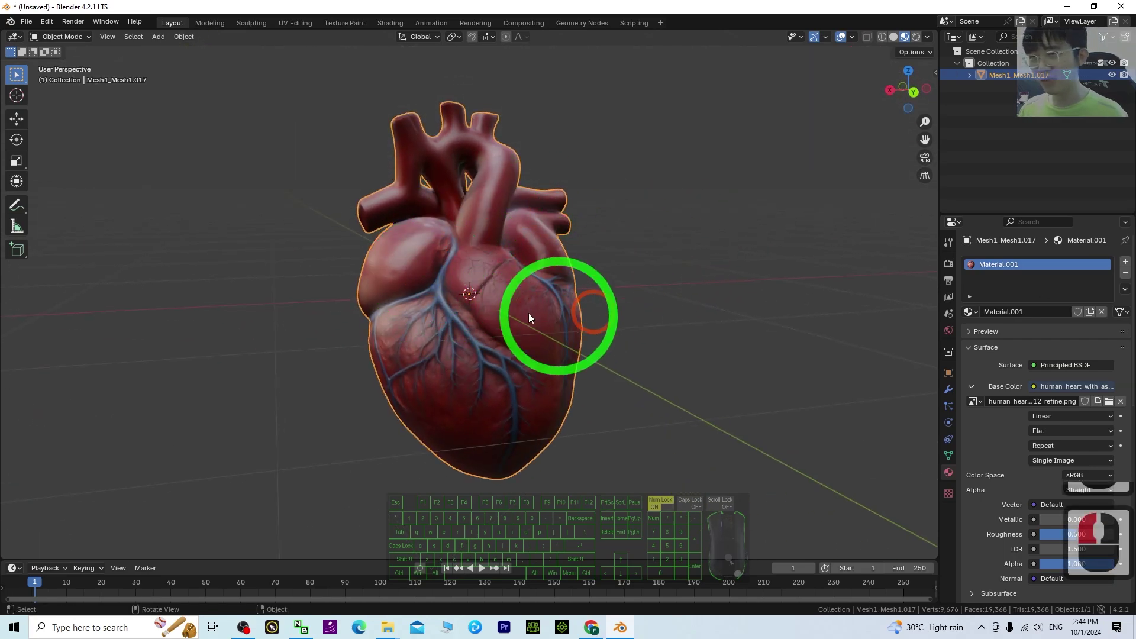
pyautogui.moveTo(499, 235); pyautogui.dragTo(680, 265, button='middle')
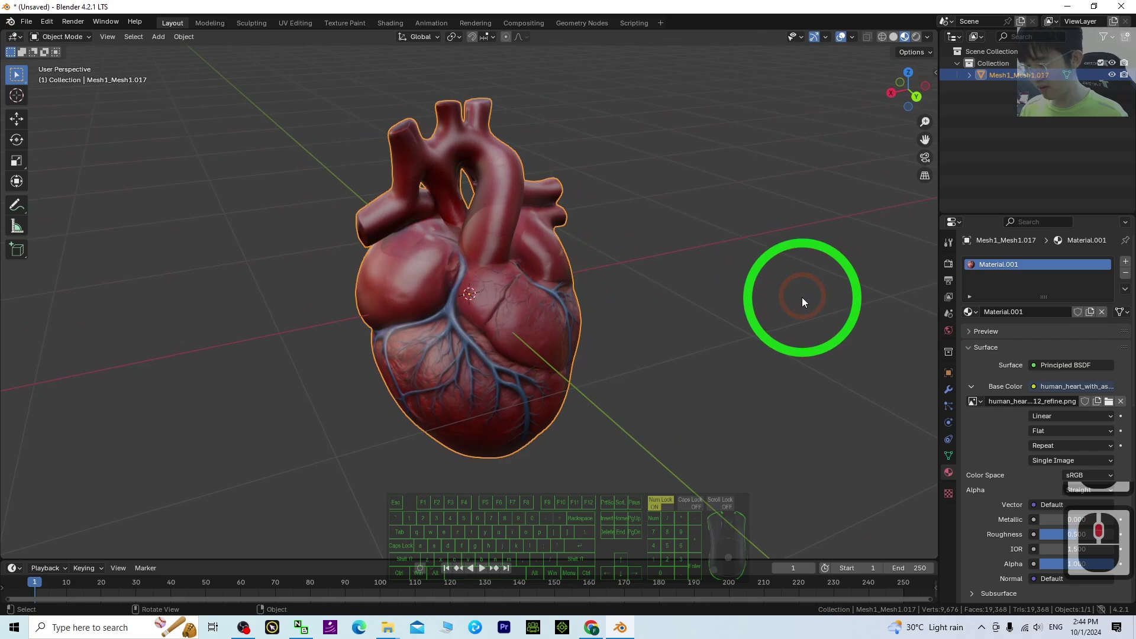
pyautogui.press('s')
# Step: Shrink the heart to a much smaller size around its origin and view it from the front
pyautogui.click(588, 331)
pyautogui.press('s')
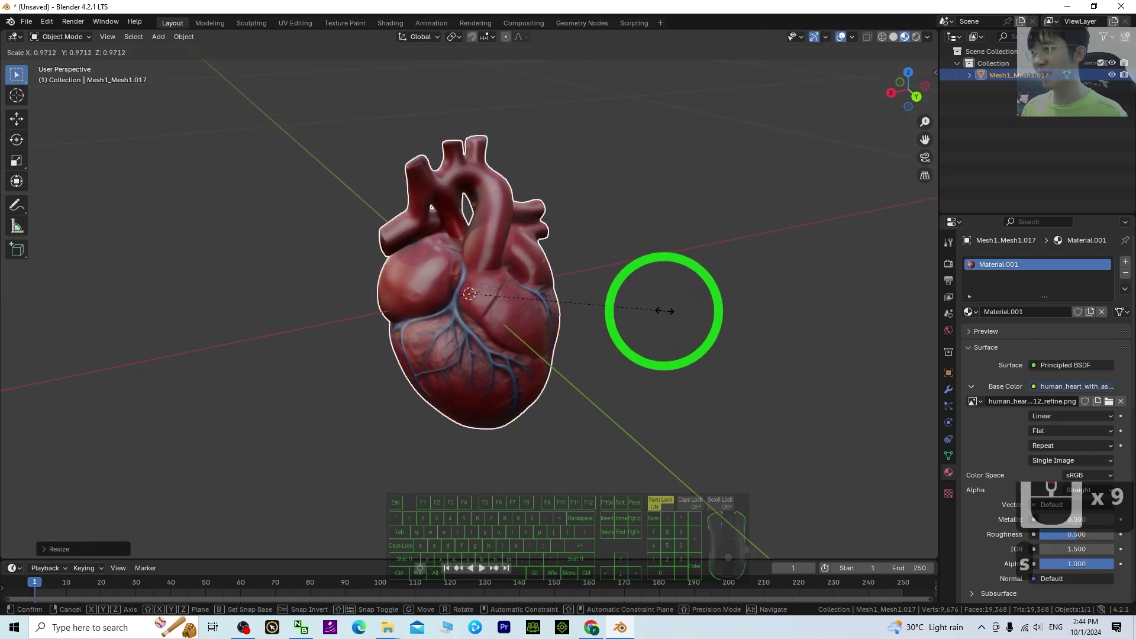
pyautogui.click(533, 297)
pyautogui.scroll(8, 589, 316)
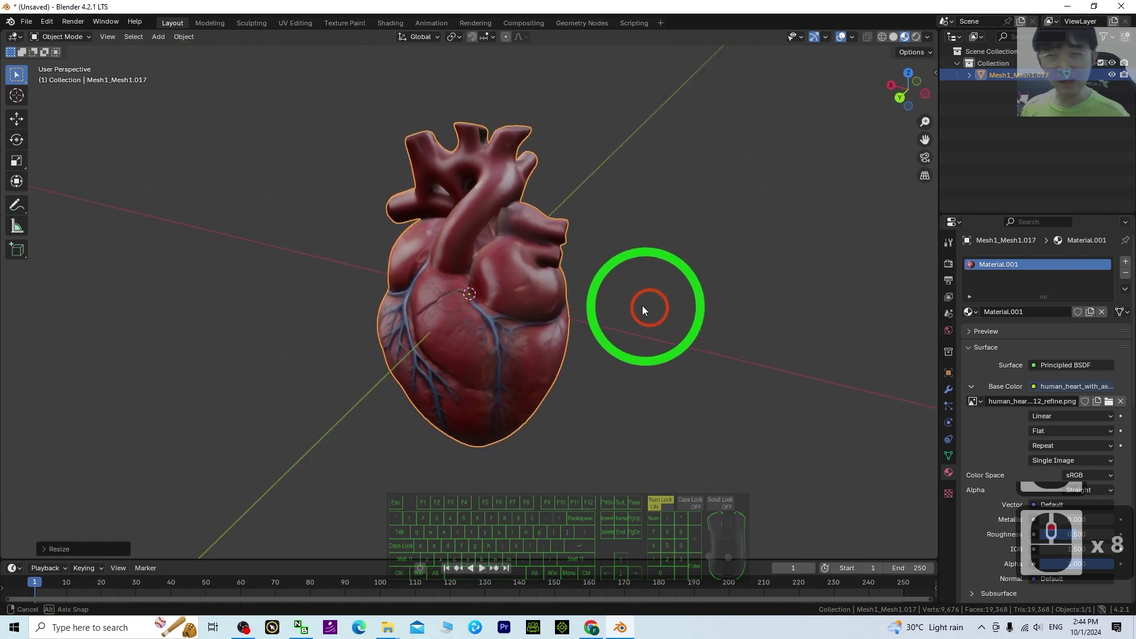
pyautogui.moveTo(642, 305); pyautogui.dragTo(527, 328, button='middle')
pyautogui.scroll(-13, 637, 314)
pyautogui.scroll(-5, 663, 314)
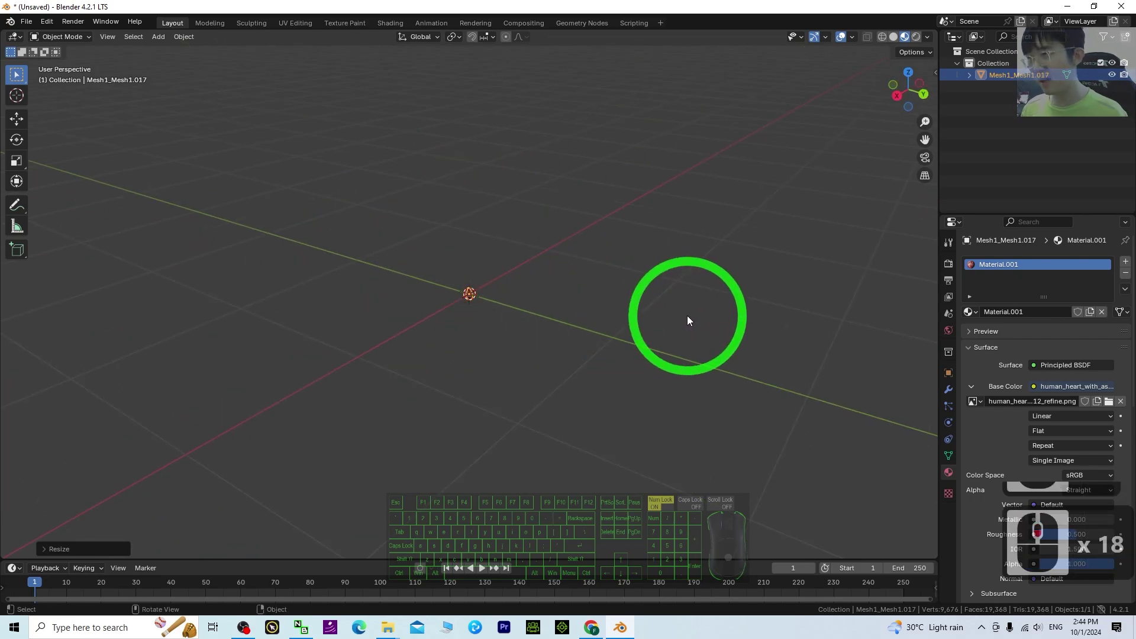
pyautogui.scroll(15, 553, 281)
pyautogui.scroll(4, 577, 326)
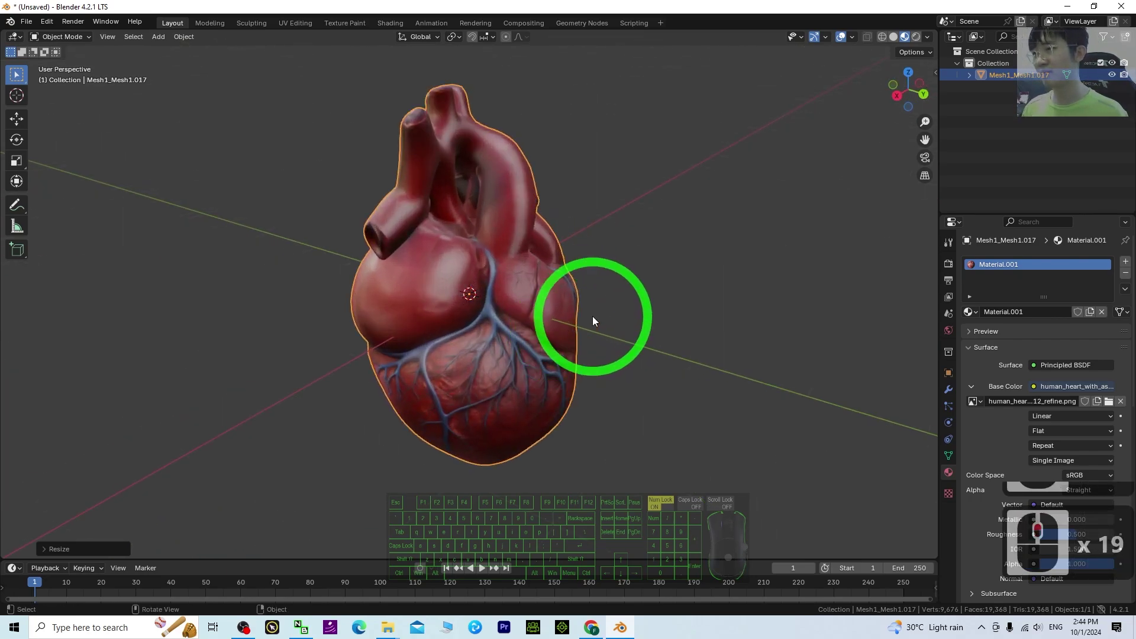
pyautogui.moveTo(592, 316); pyautogui.dragTo(435, 300, button='middle')
# Step: Scale the heart down once more and check it from an angled view
pyautogui.press('s')
pyautogui.click(632, 305)
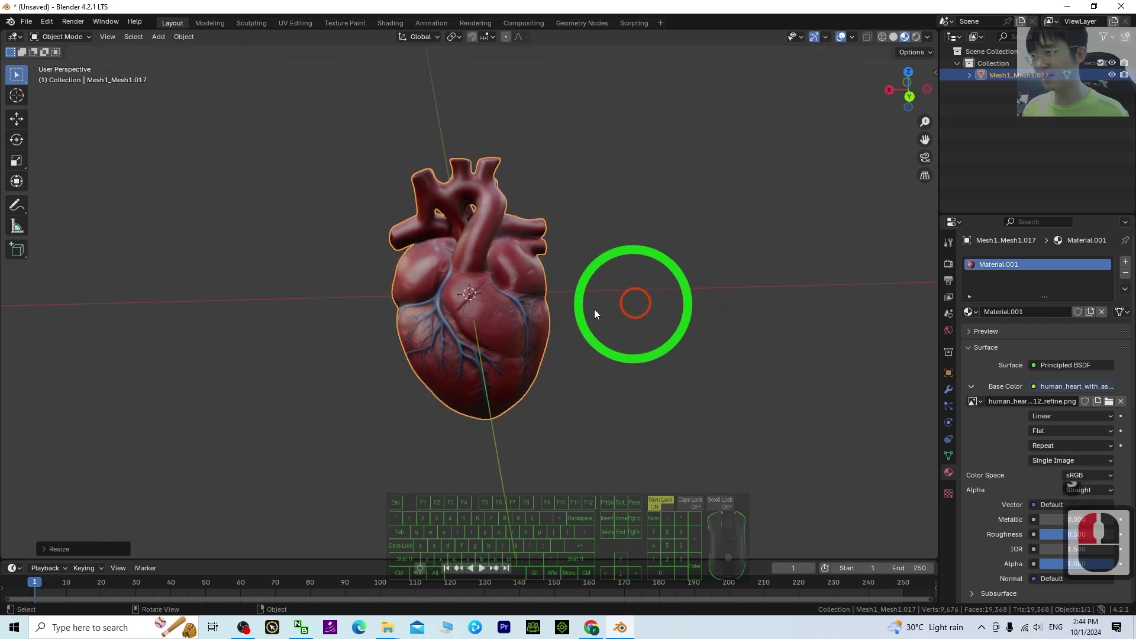
pyautogui.moveTo(388, 364); pyautogui.dragTo(577, 279, button='middle')
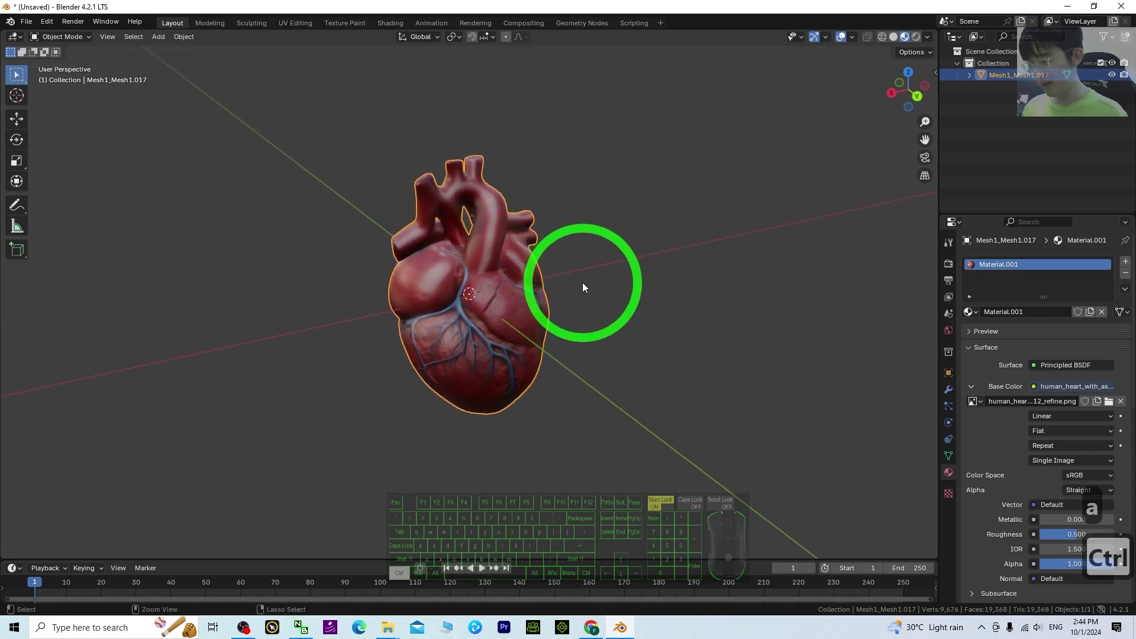
# Step: Apply All Transforms to the heart with Ctrl+A to bake its scale into the mesh
pyautogui.hotkey('ctrl', 'a')
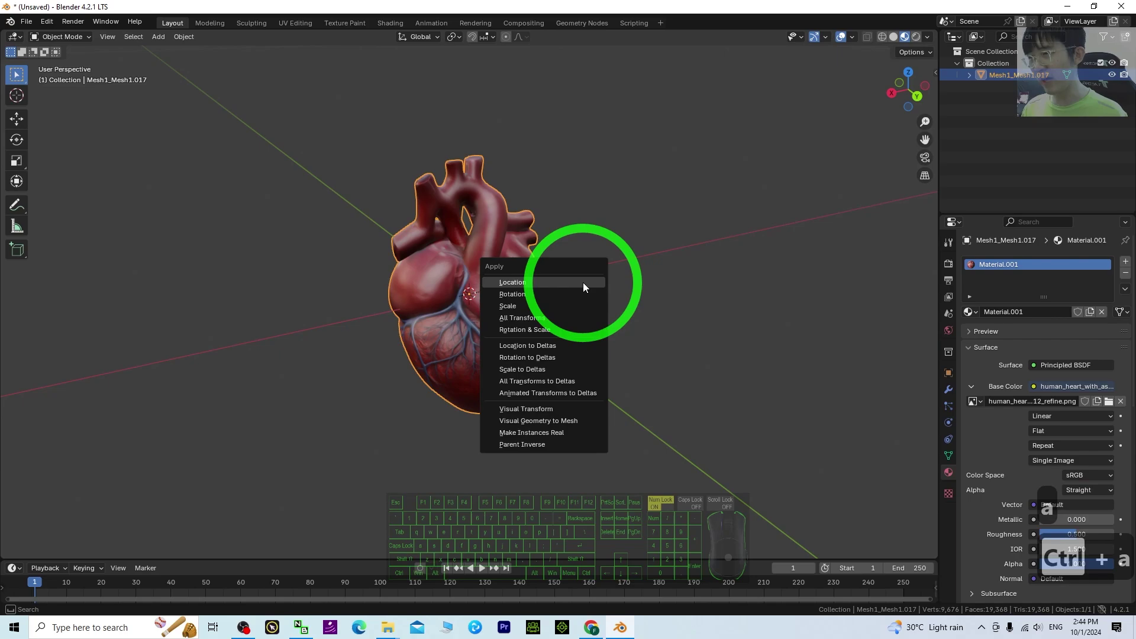
pyautogui.click(527, 320)
pyautogui.scroll(-4, 470, 291)
pyautogui.scroll(6, 533, 279)
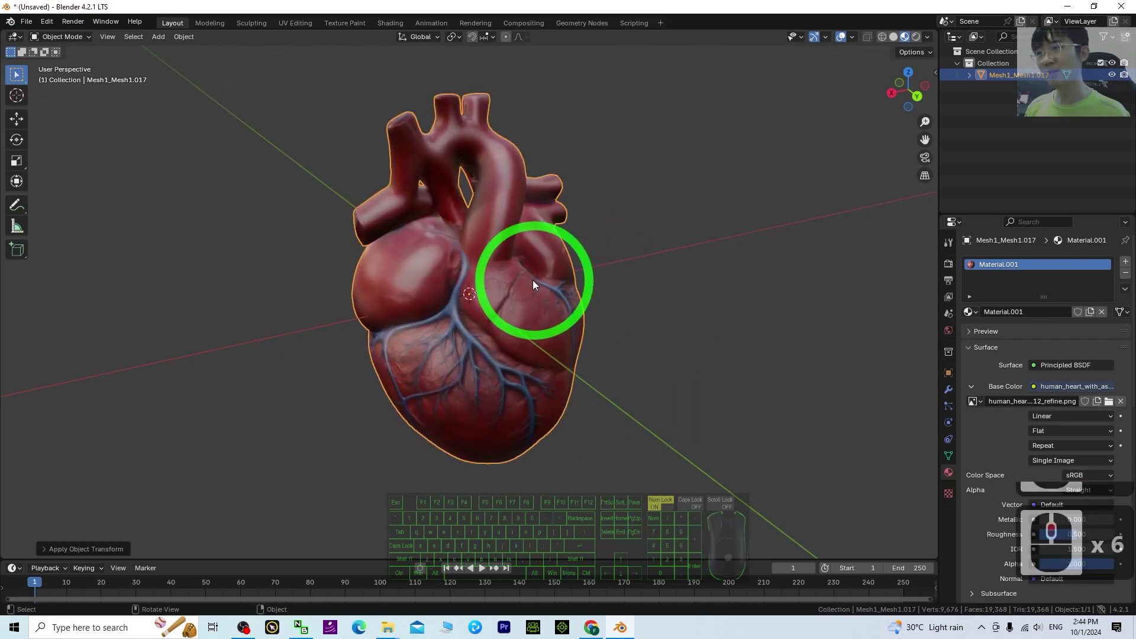
# Step: Orbit around the textured heart to inspect it at its applied smaller scale
pyautogui.moveTo(541, 297); pyautogui.dragTo(528, 271, button='middle')
pyautogui.scroll(3, 534, 258)
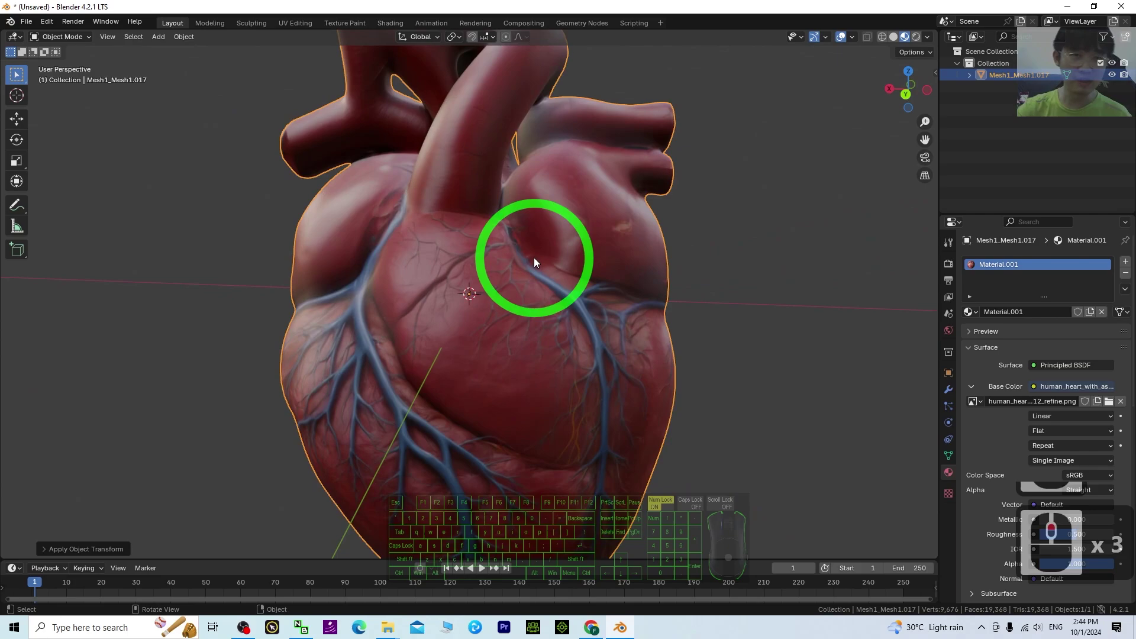
pyautogui.scroll(-2, 534, 257)
pyautogui.moveTo(638, 274); pyautogui.dragTo(474, 307, button='middle')
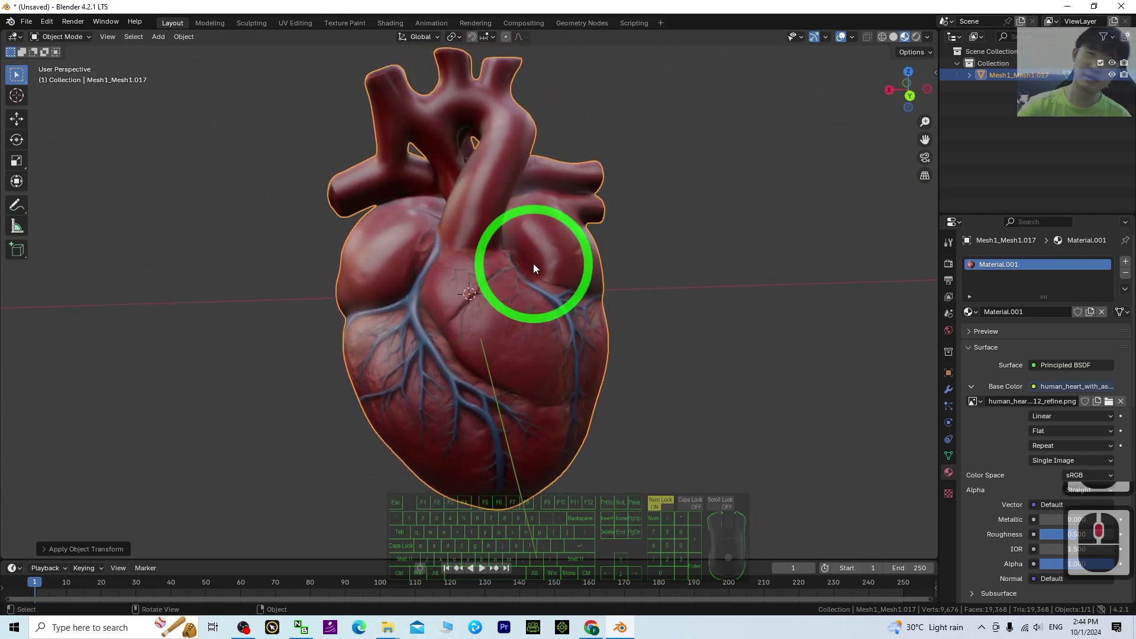
pyautogui.moveTo(538, 325); pyautogui.dragTo(635, 324, button='middle')
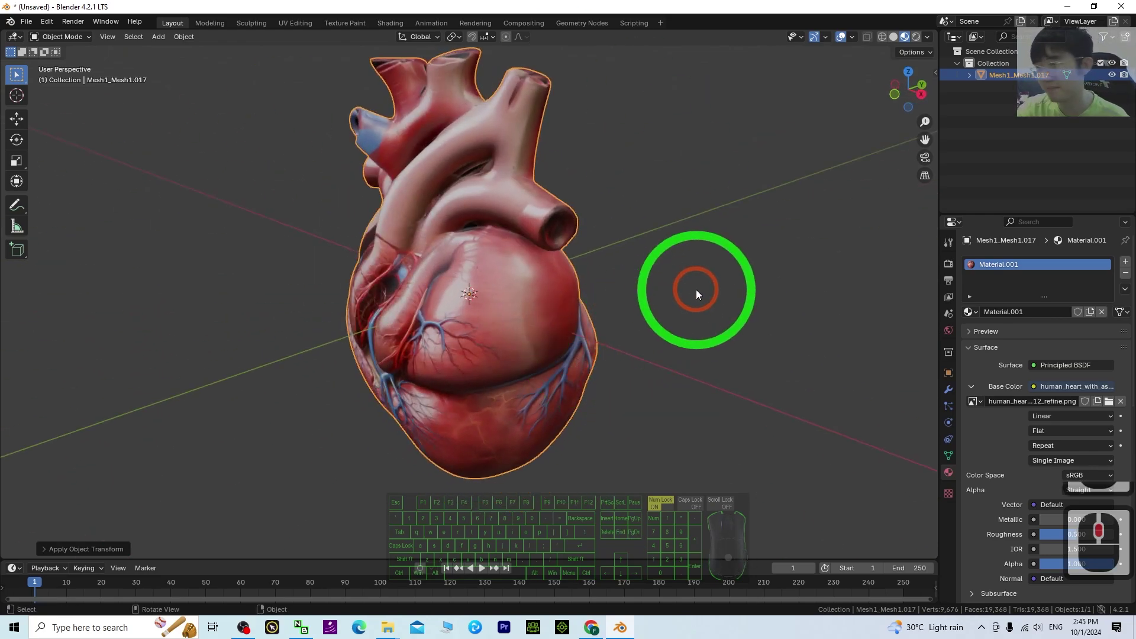
pyautogui.moveTo(696, 290); pyautogui.dragTo(190, 278, button='middle')
pyautogui.scroll(-3, 610, 284)
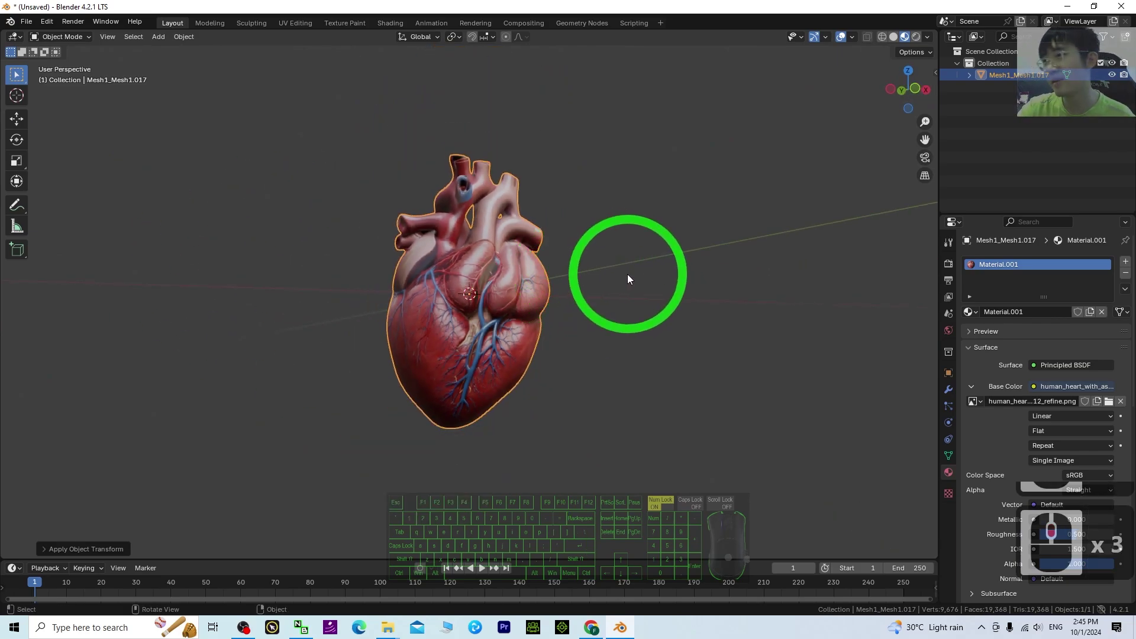
pyautogui.scroll(4, 617, 276)
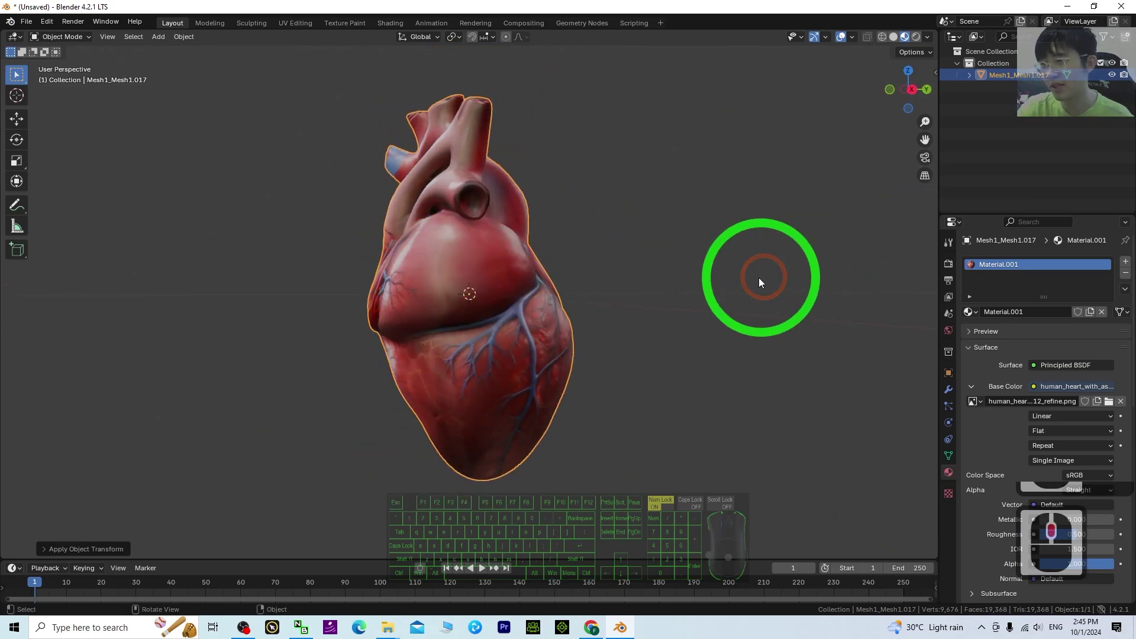